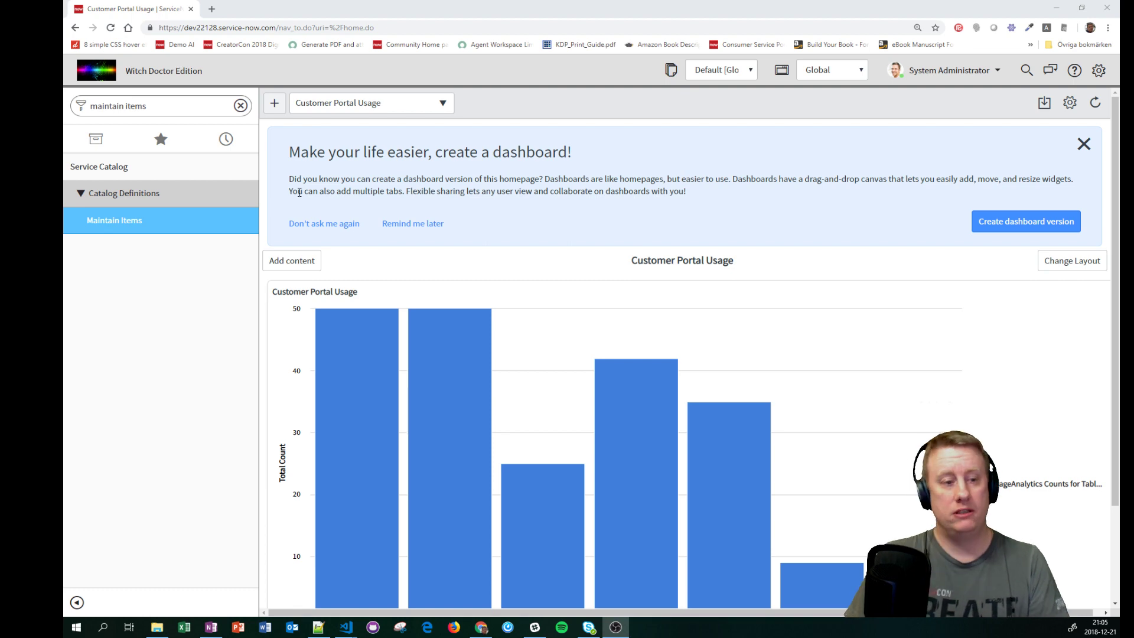
# Open the Apple Thunderbolt to Ethernet Adapter catalog item from the Maintain Items list
pyautogui.click(133, 220)
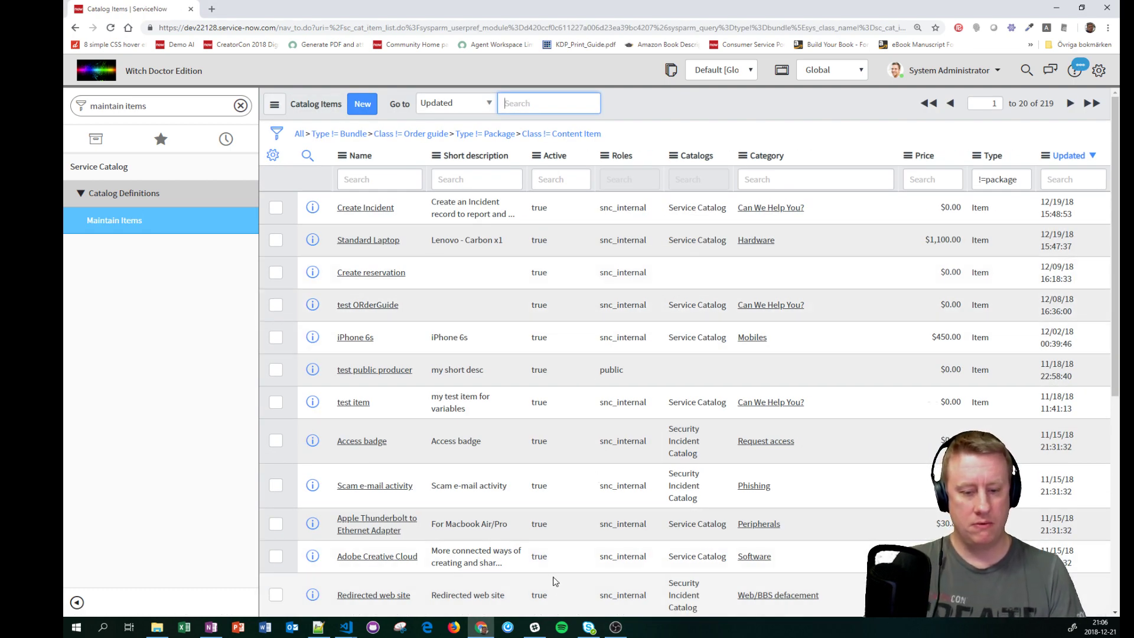
pyautogui.click(387, 526)
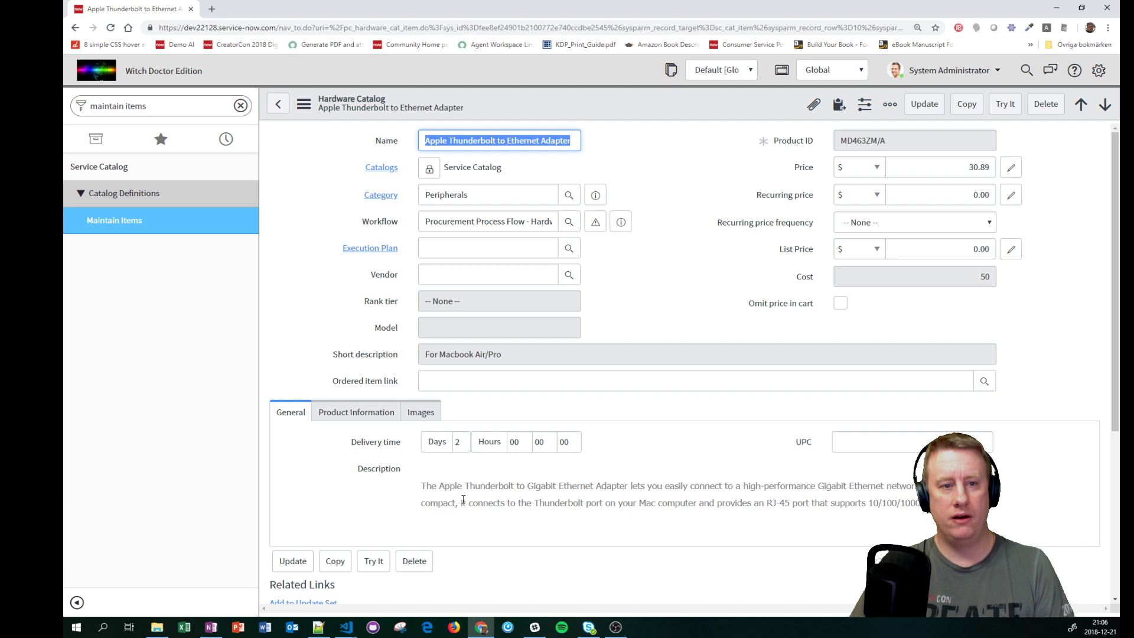
pyautogui.click(652, 277)
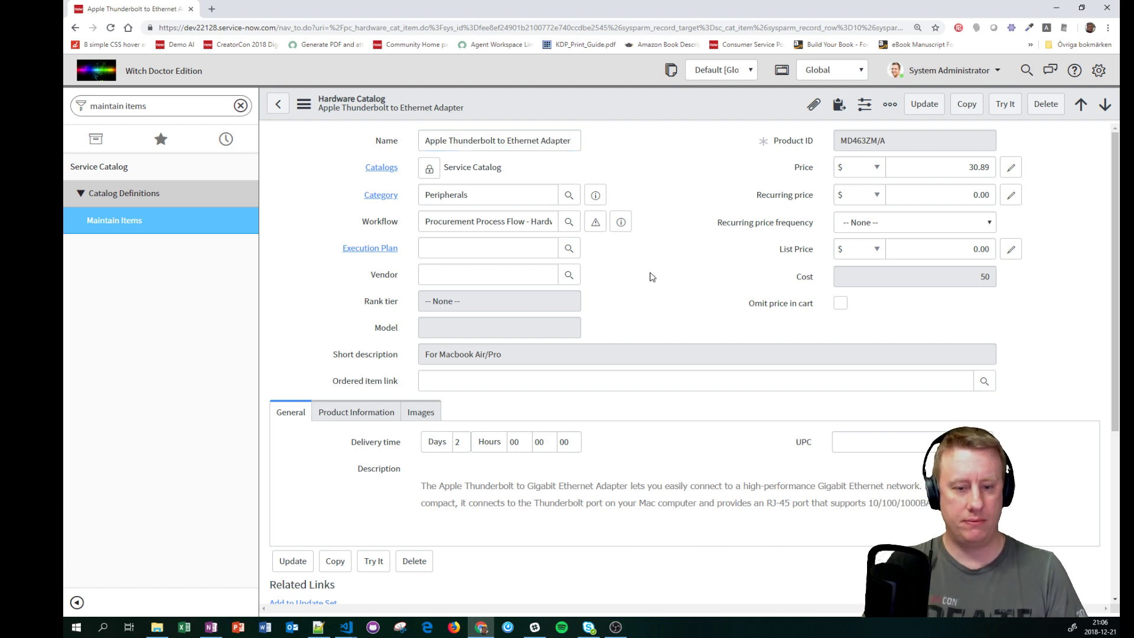
# Check the item's Variables related list, which has no variables defined
pyautogui.scroll(-5, 652, 277)
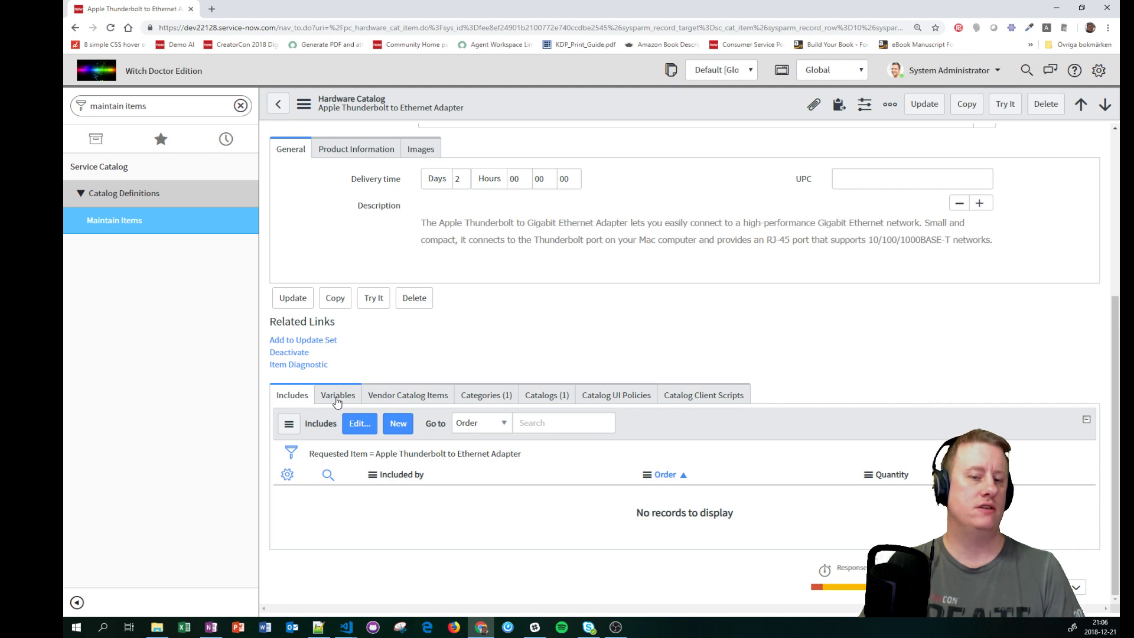
pyautogui.click(337, 397)
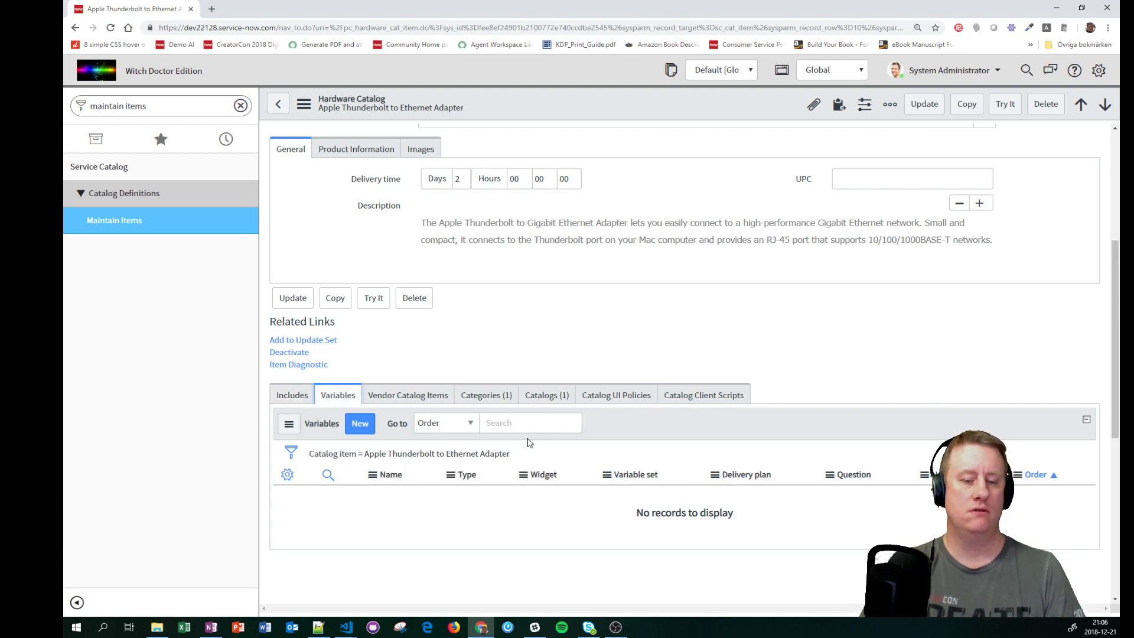
pyautogui.scroll(5, 527, 443)
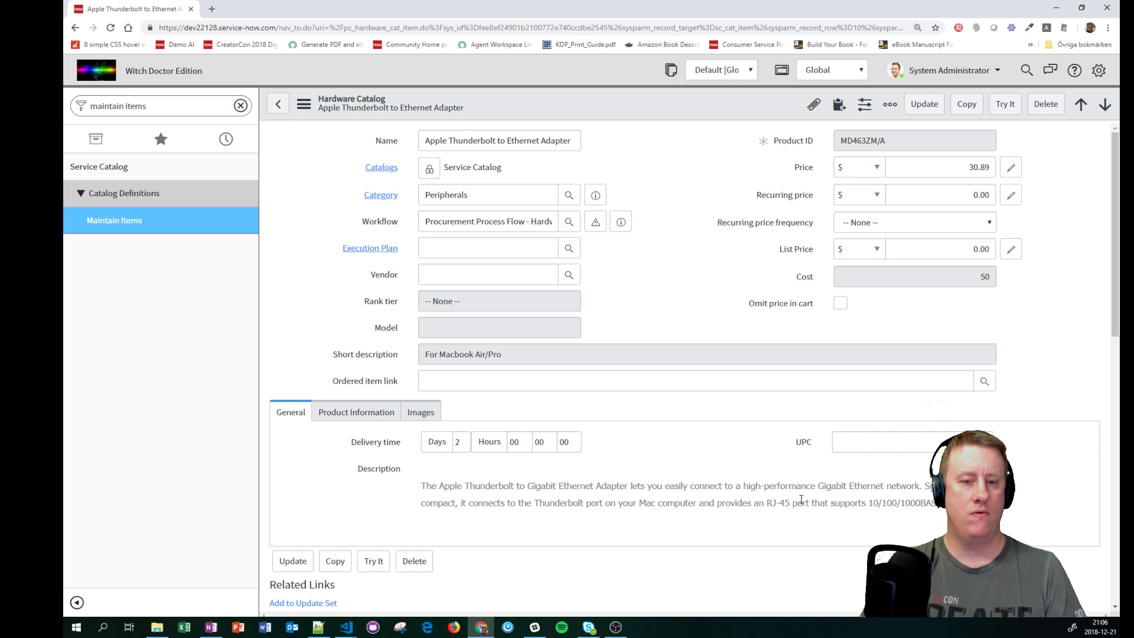
pyautogui.scroll(-8, 801, 500)
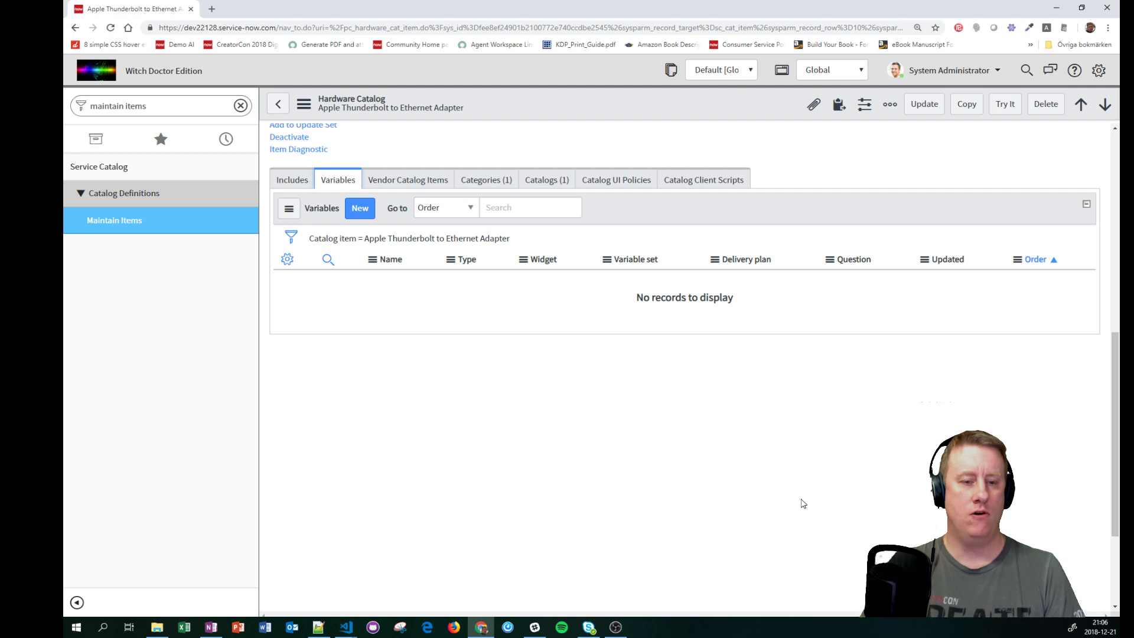
pyautogui.scroll(5, 801, 503)
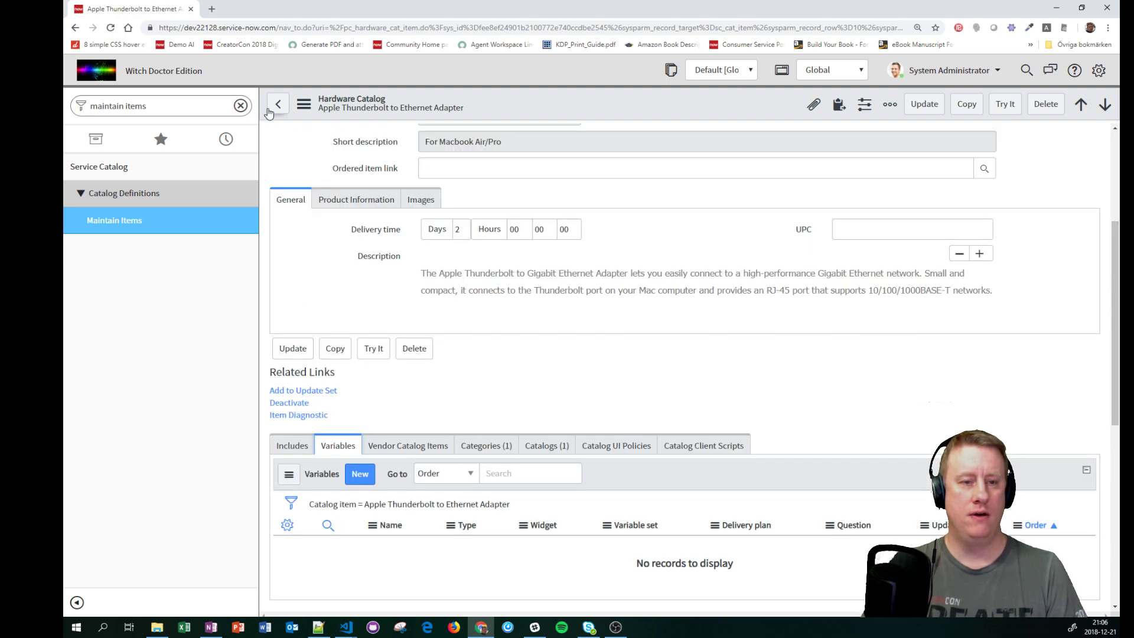
# Return to the catalog items list and open the Standard Laptop item
pyautogui.click(339, 355)
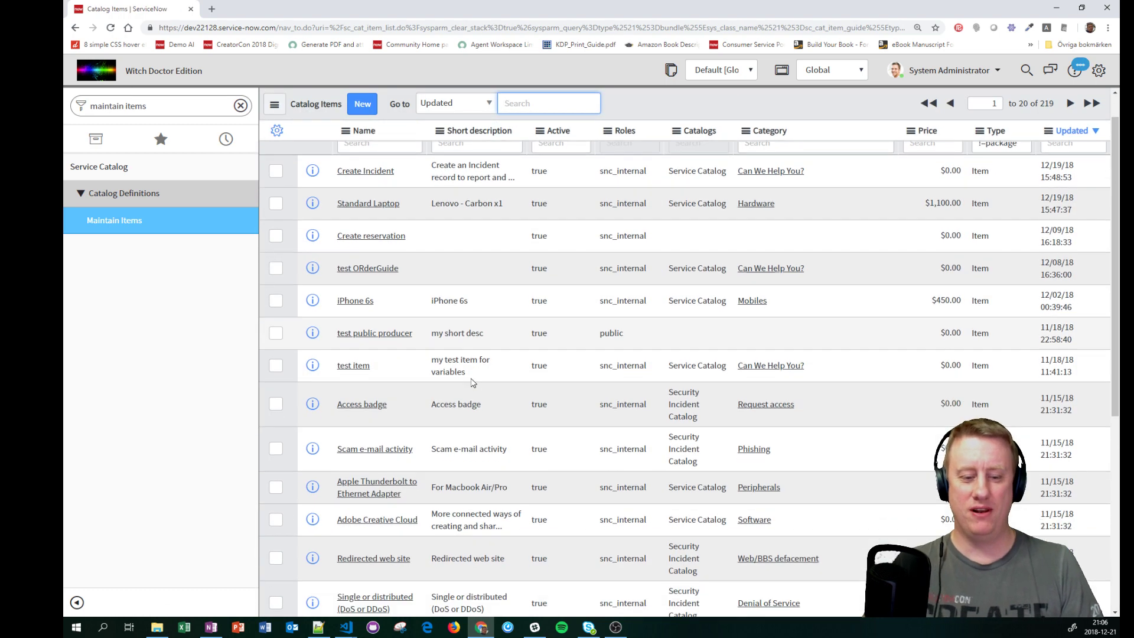
pyautogui.scroll(-2, 450, 400)
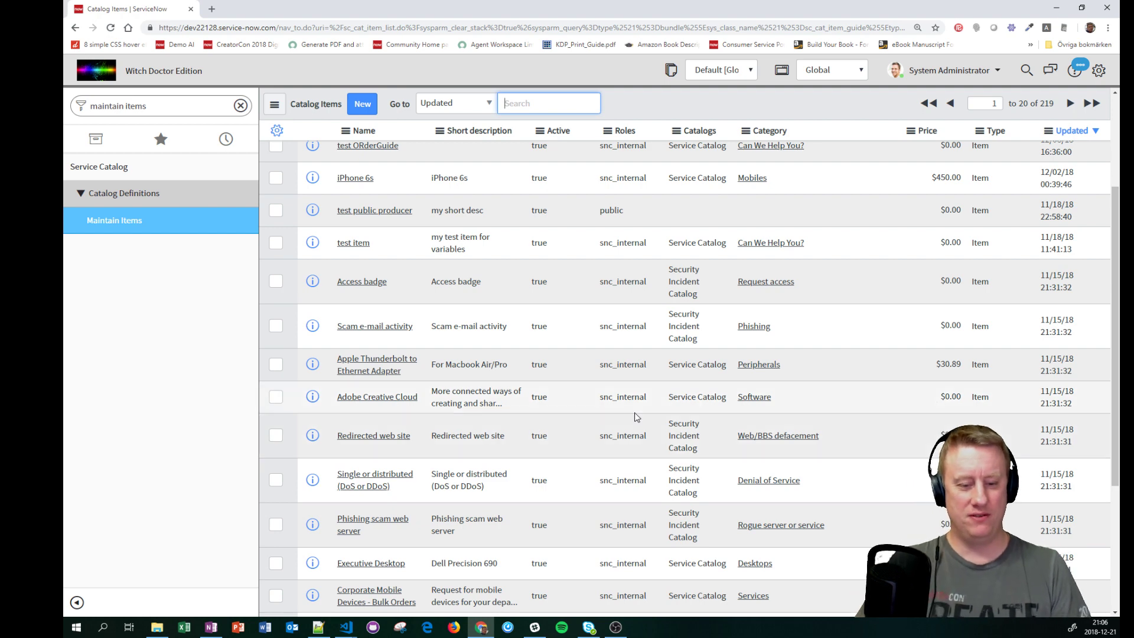
pyautogui.scroll(3, 375, 473)
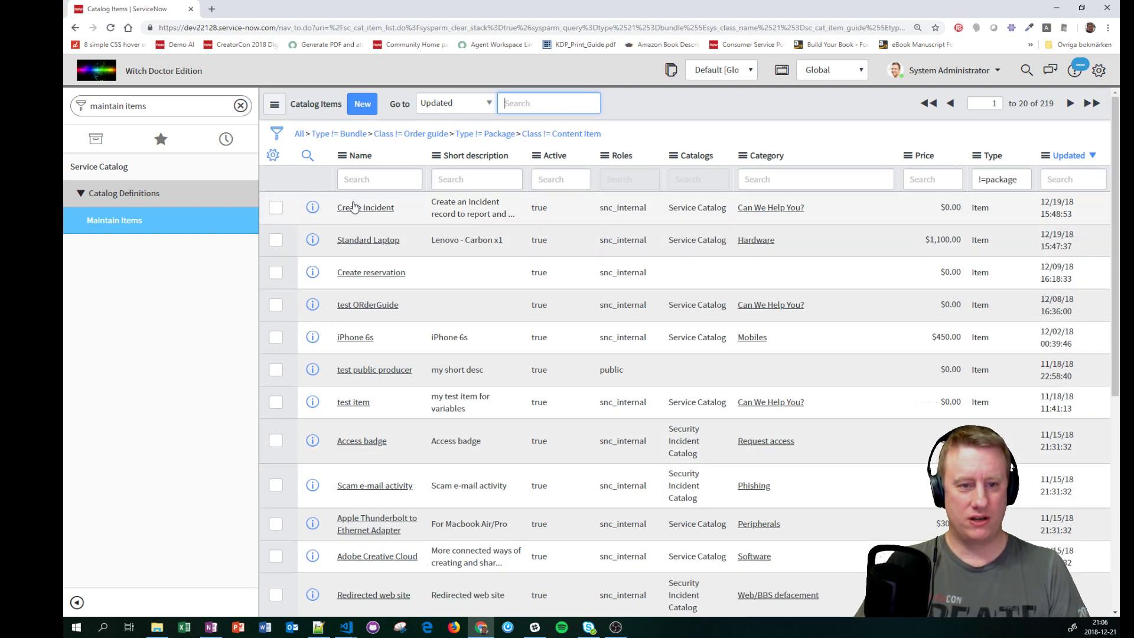
pyautogui.click(393, 251)
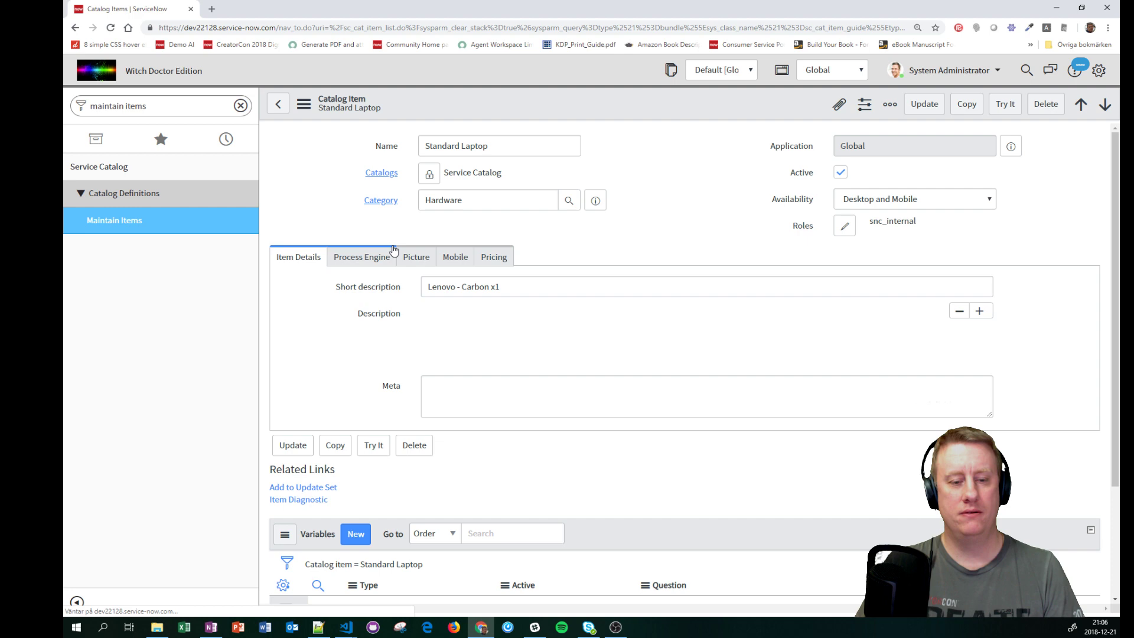
# Review Standard Laptop's empty Variable Sets and its four variables
pyautogui.scroll(-3, 411, 256)
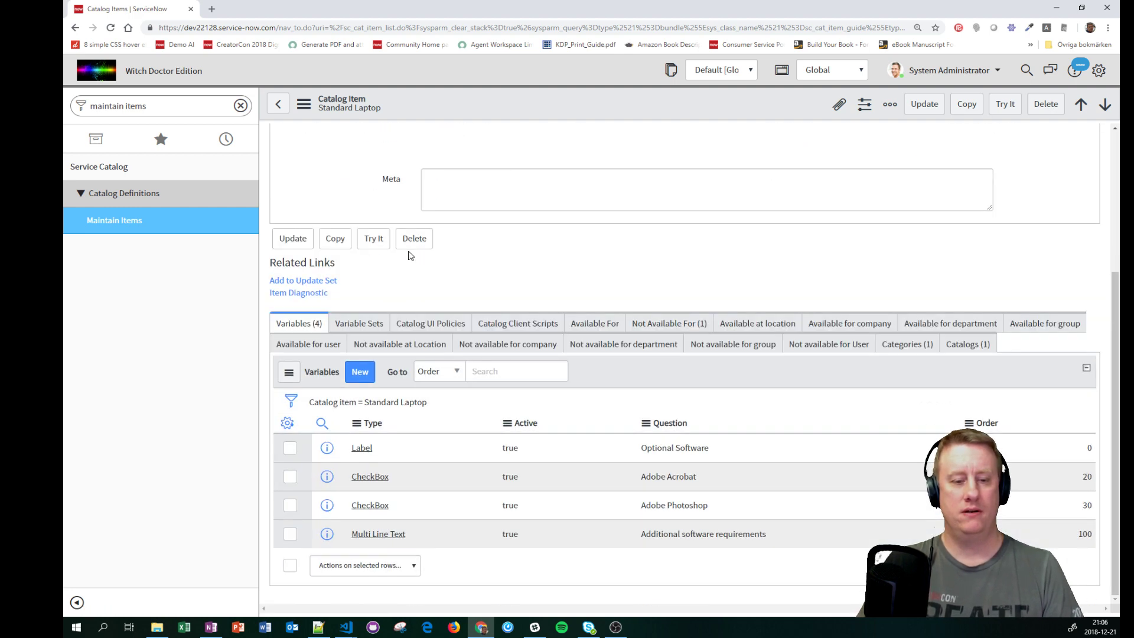
pyautogui.scroll(-5, 636, 423)
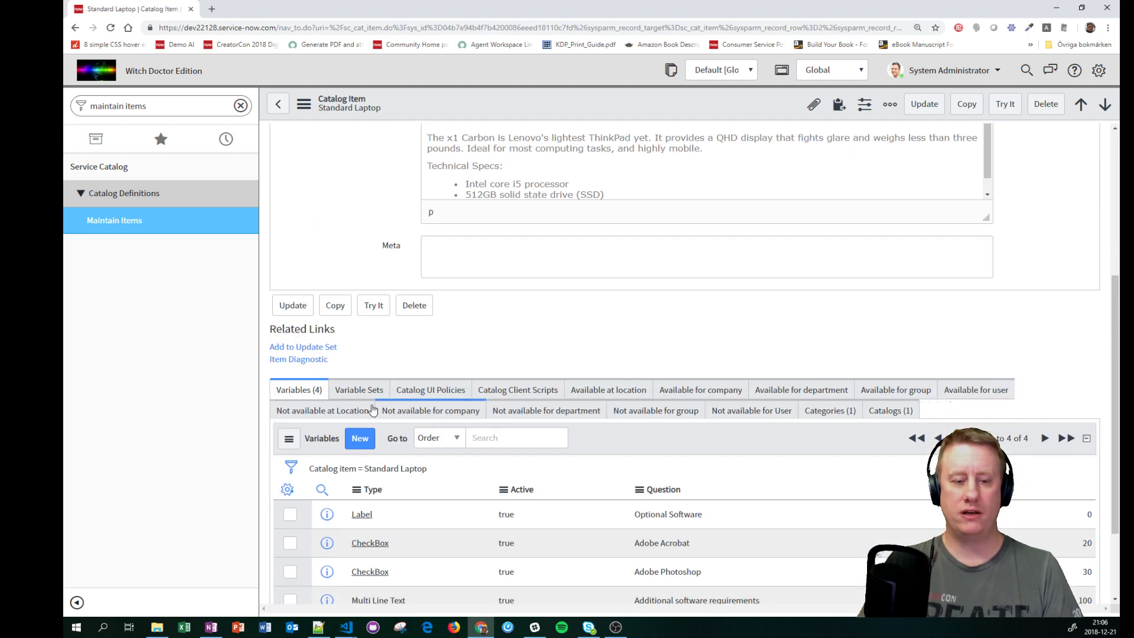
pyautogui.scroll(1, 639, 421)
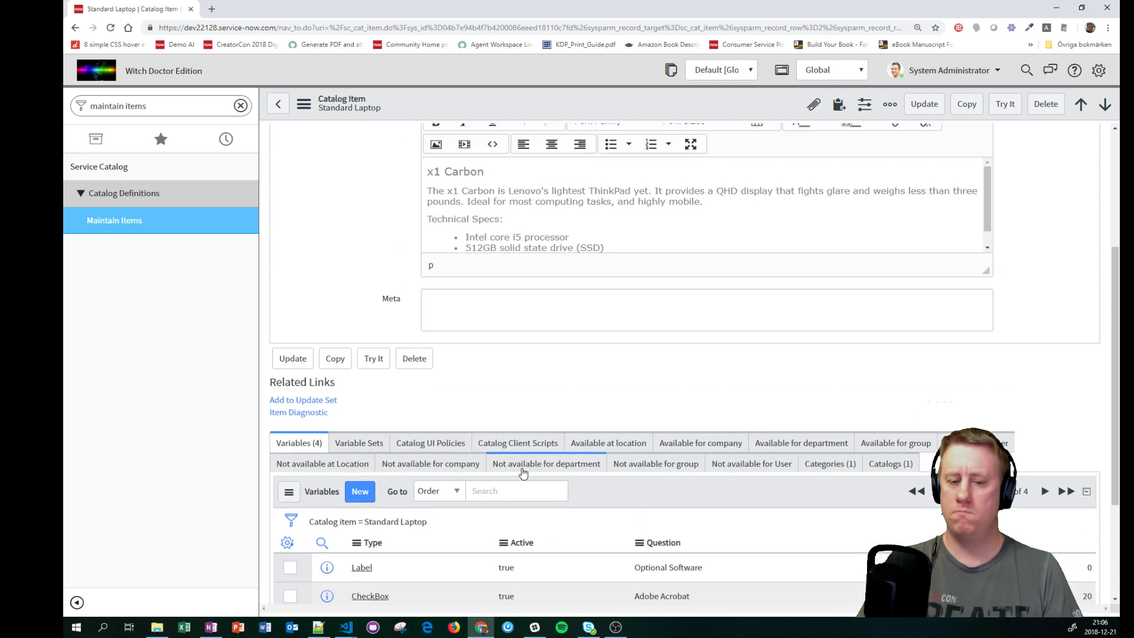
pyautogui.scroll(4, 626, 419)
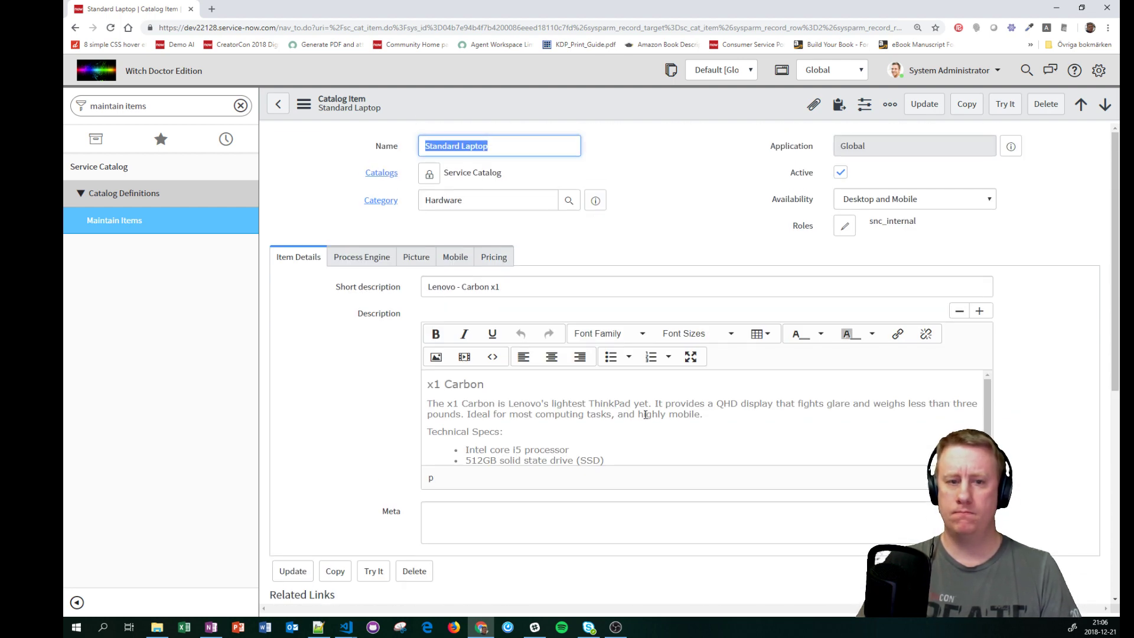
pyautogui.scroll(-1, 646, 415)
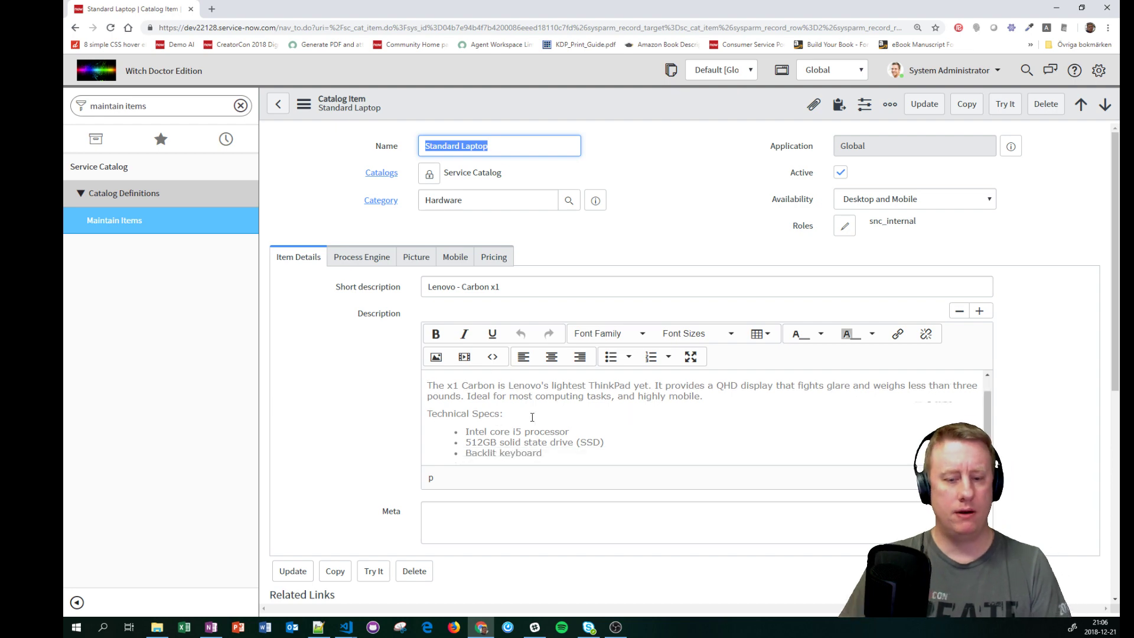
pyautogui.scroll(-3, 644, 414)
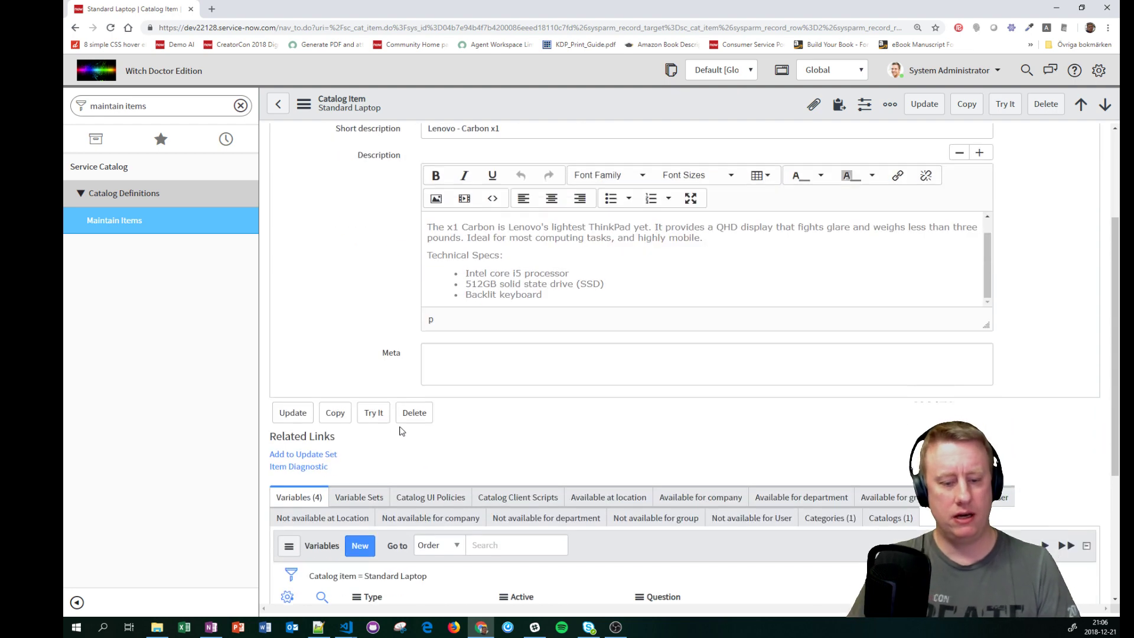
pyautogui.click(365, 496)
pyautogui.scroll(-3, 660, 487)
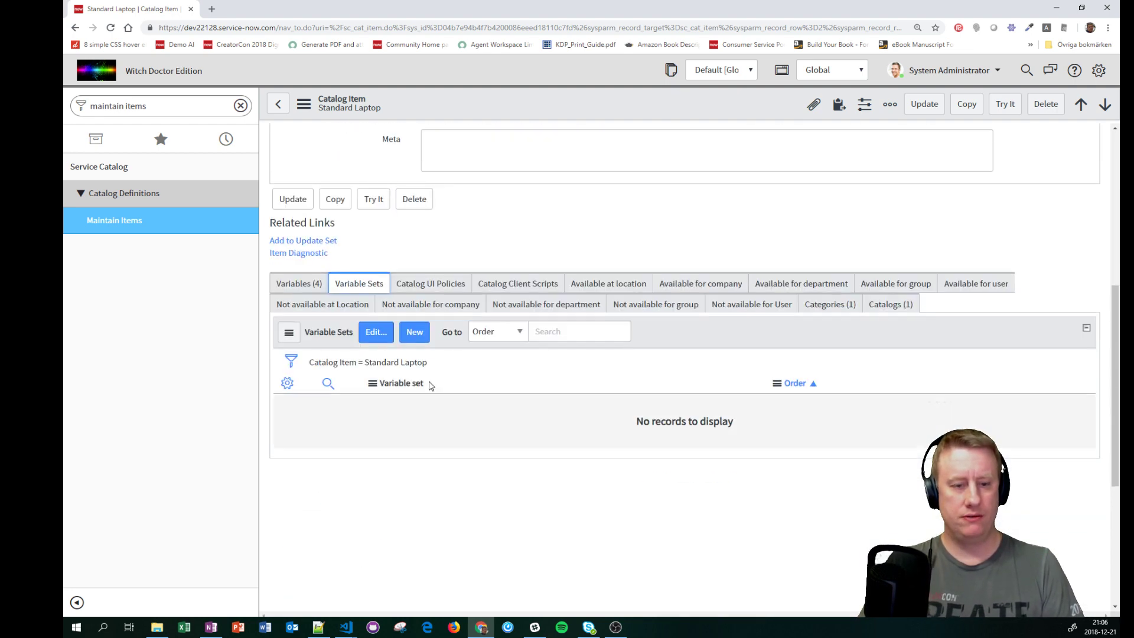
pyautogui.click(299, 284)
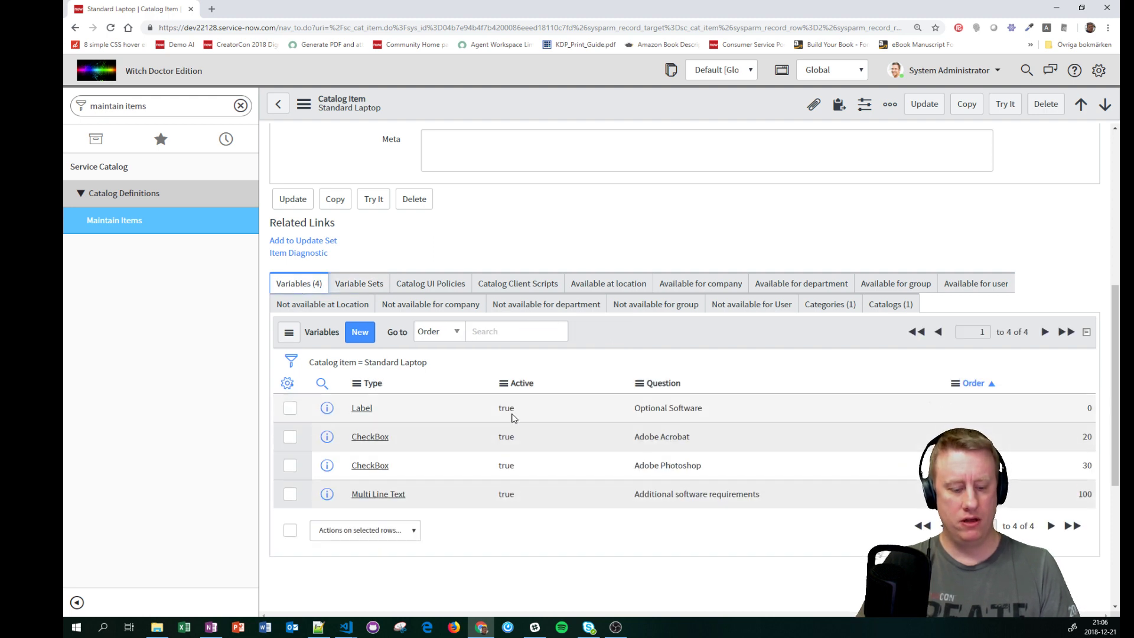
# Set Active to false for all four Standard Laptop variables, then preview the item with Try It
pyautogui.moveTo(513, 417); pyautogui.dragTo(513, 495)
pyautogui.doubleClick(560, 507)
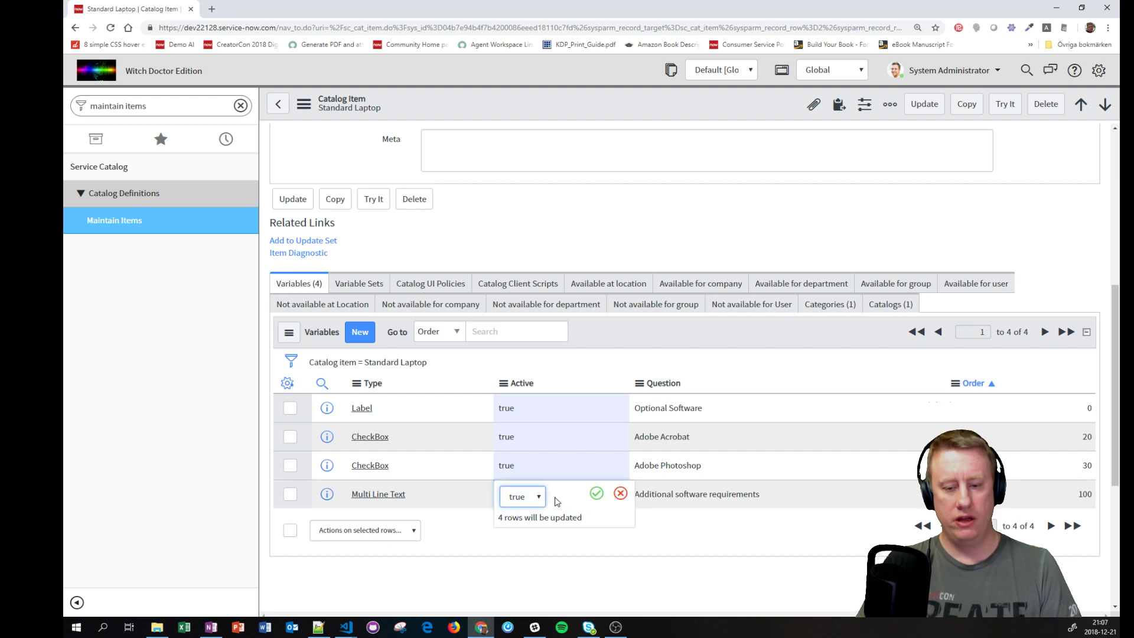
pyautogui.click(531, 500)
pyautogui.click(527, 518)
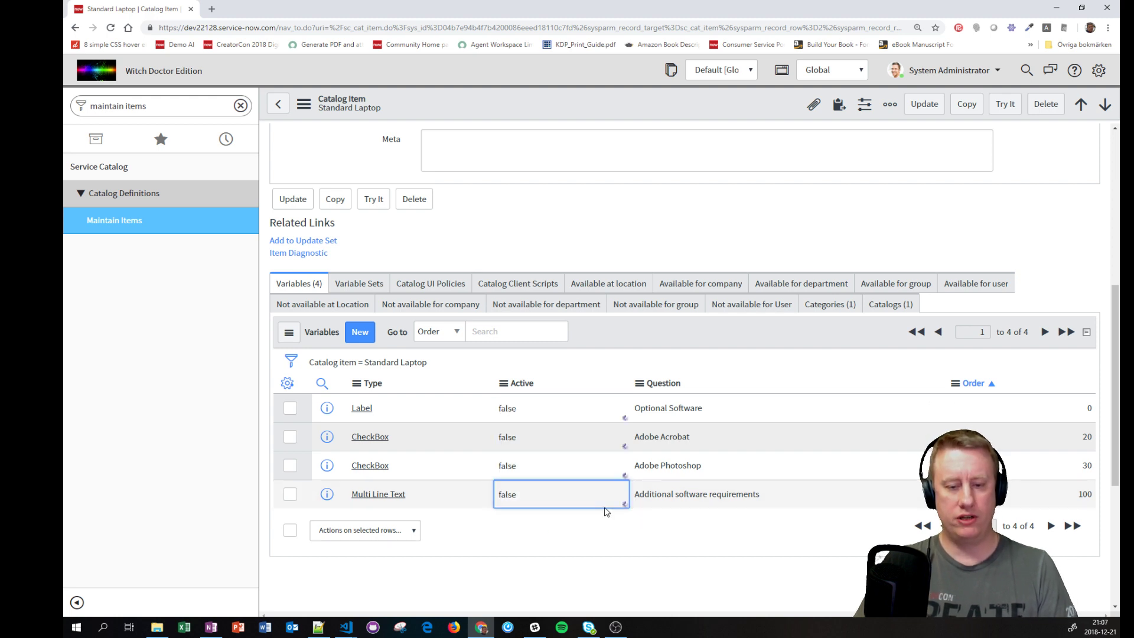
pyautogui.click(1002, 110)
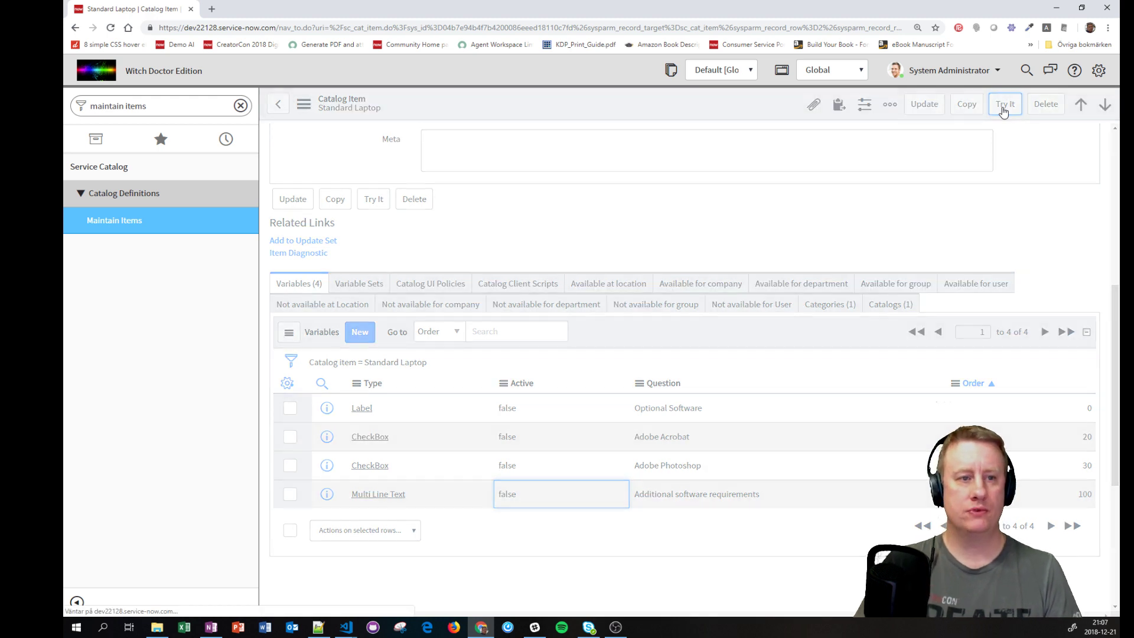
pyautogui.click(75, 27)
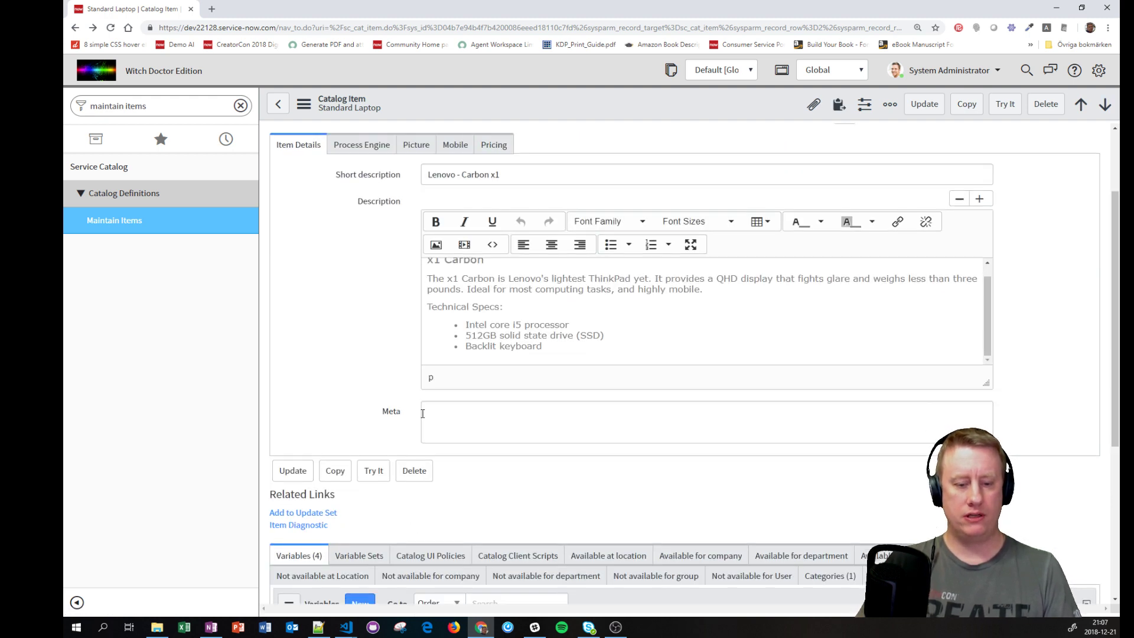
# Create a new Multi-Row Variable Set from Standard Laptop's Variable Sets, titled 'Show dependent field'
pyautogui.scroll(-3, 422, 413)
pyautogui.click(347, 402)
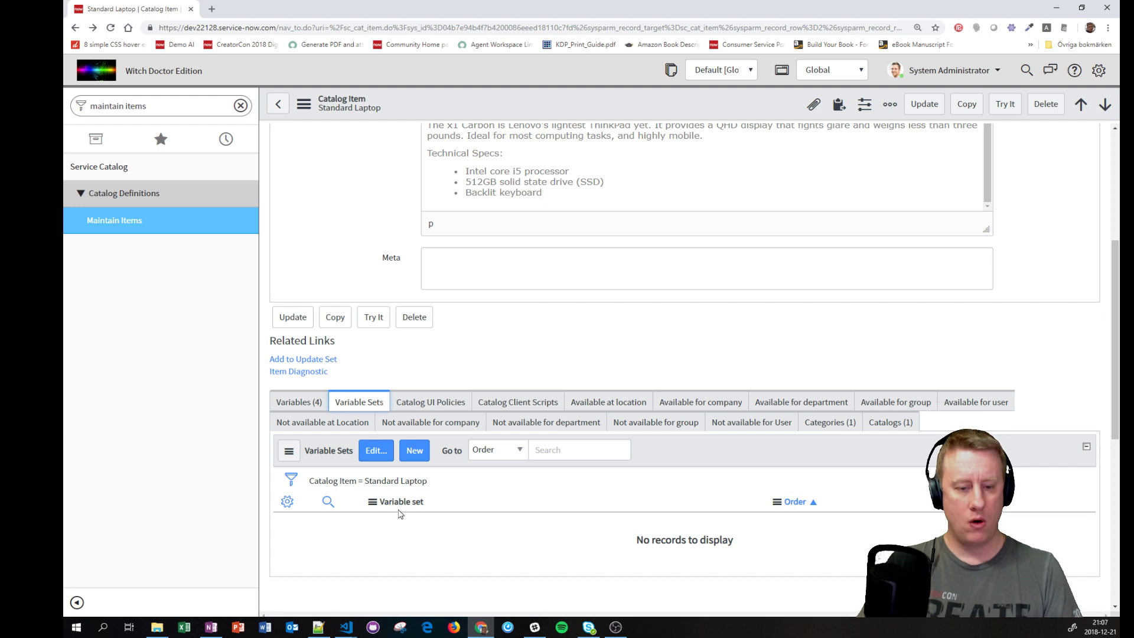
pyautogui.click(416, 452)
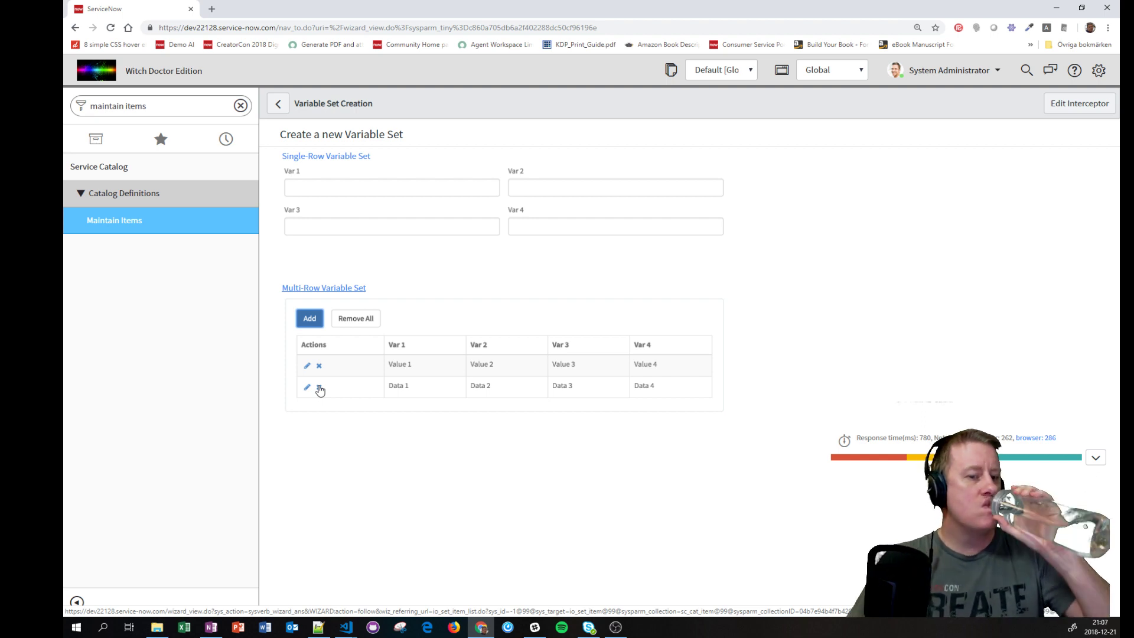
pyautogui.click(322, 289)
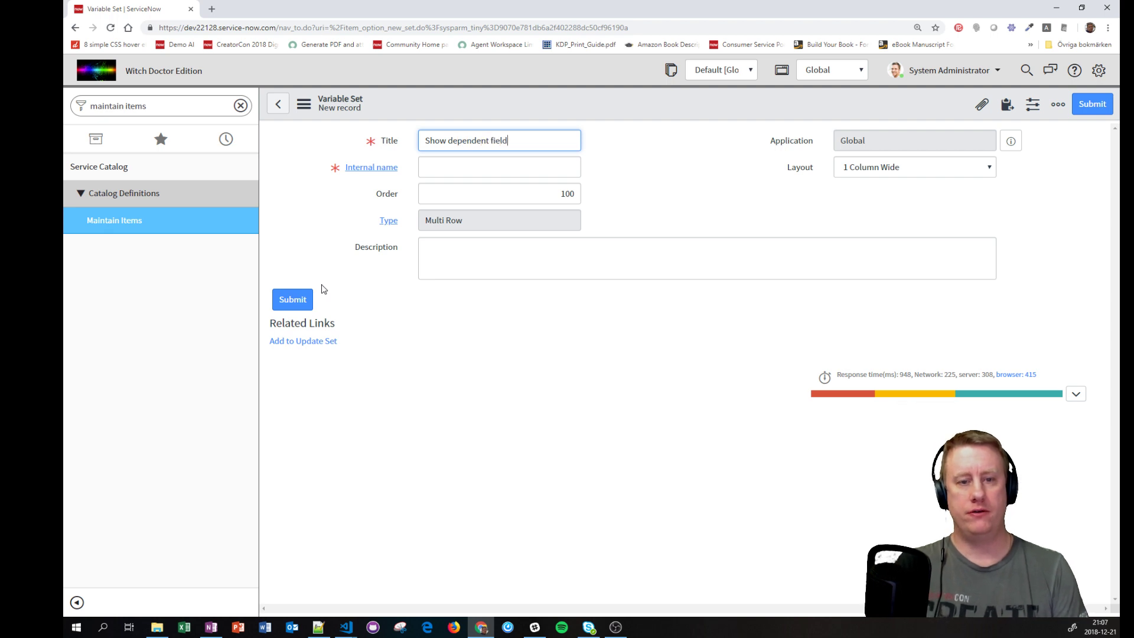
# Let the internal name auto-fill and submit the 'Show dependent field' variable set
pyautogui.press('Tab')
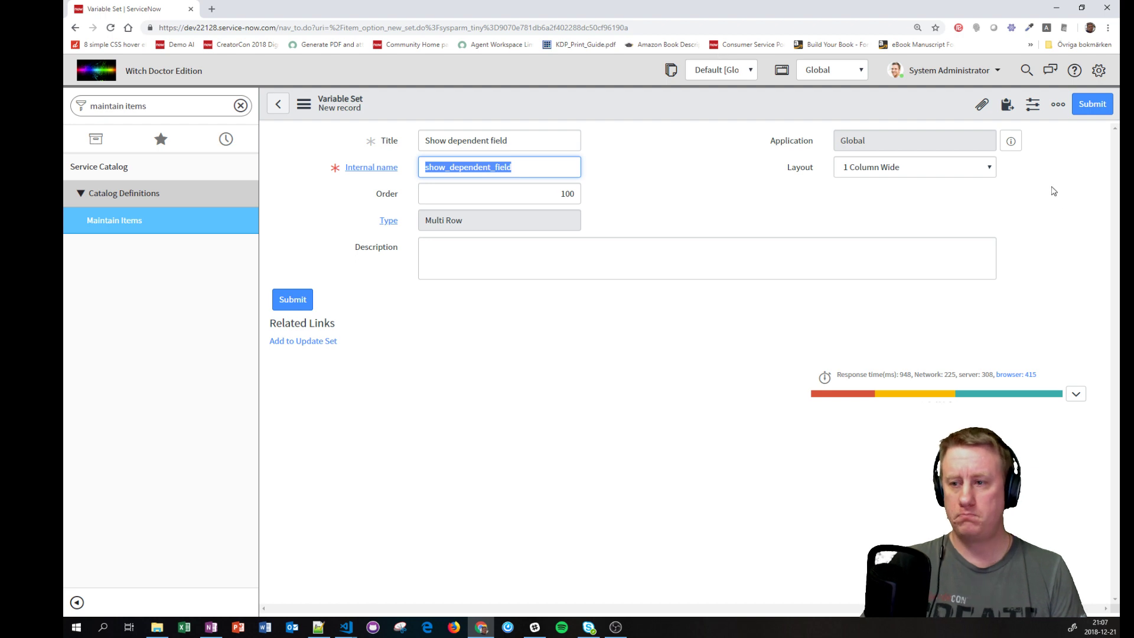
pyautogui.click(1086, 107)
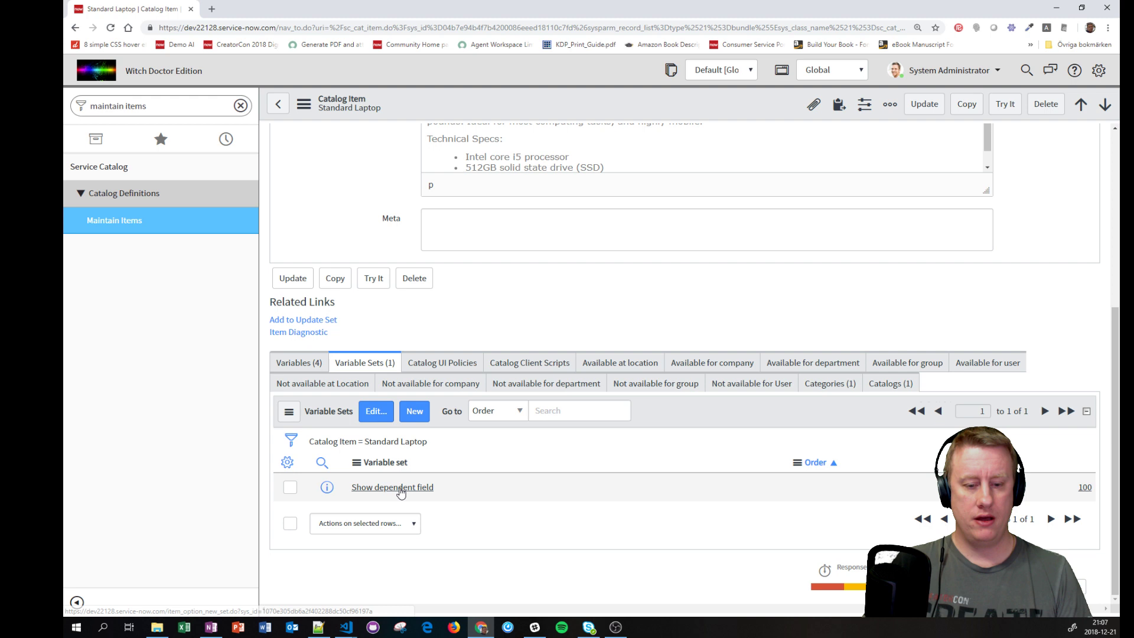
# Open the Show dependent field set's empty Variables list and filter the navigator for 'users'
pyautogui.click(394, 488)
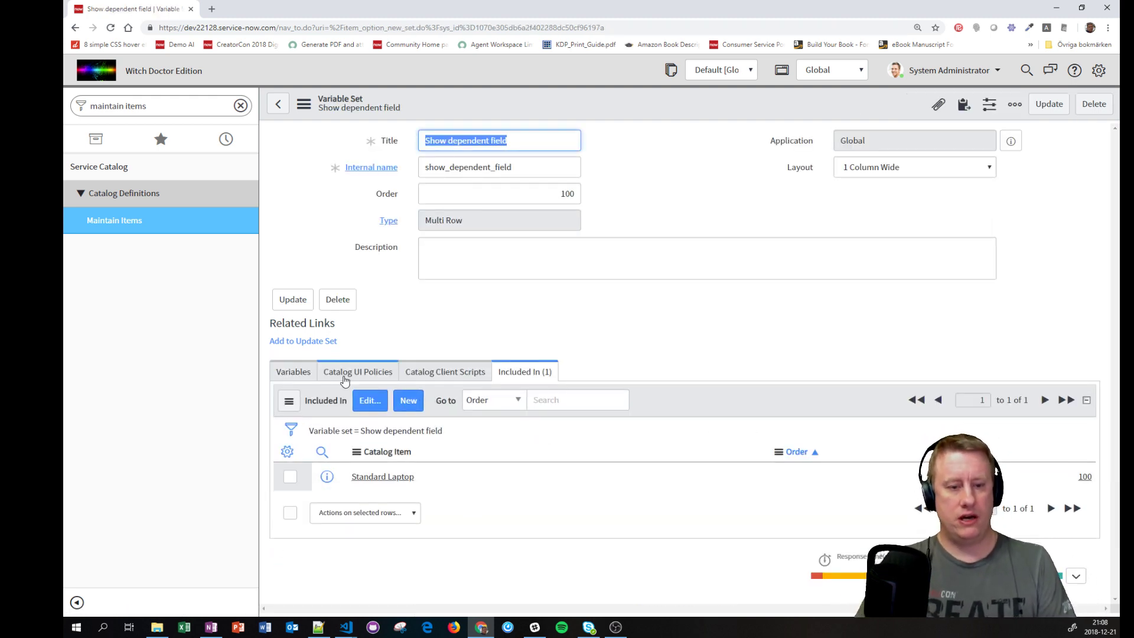
pyautogui.click(285, 371)
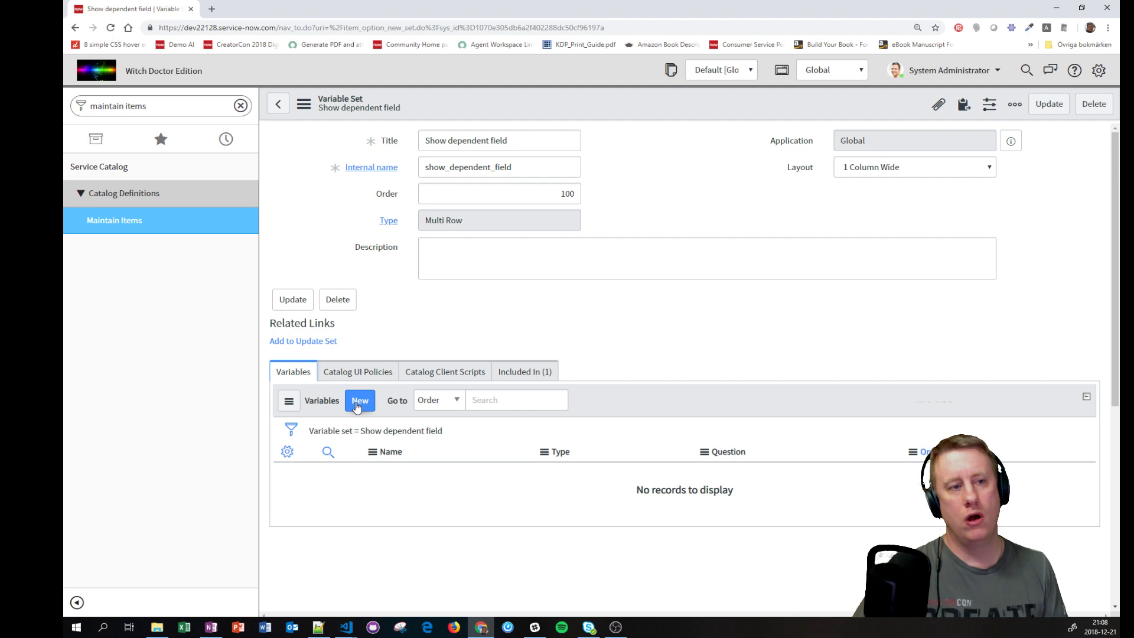
pyautogui.click(204, 107)
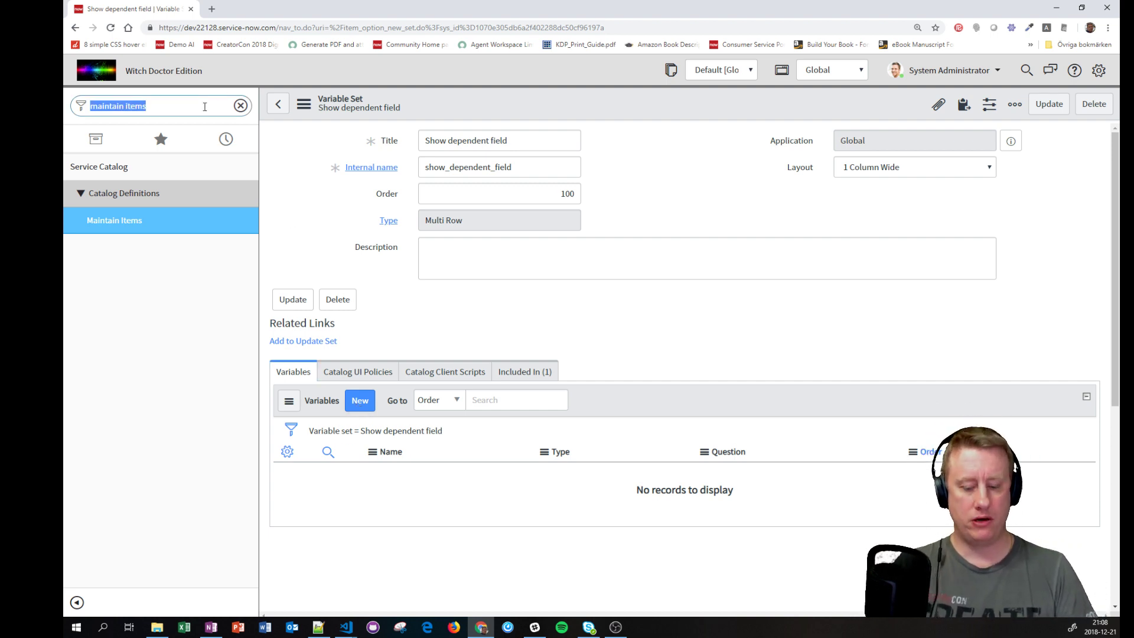
pyautogui.write('users')
pyautogui.scroll(-5, 156, 360)
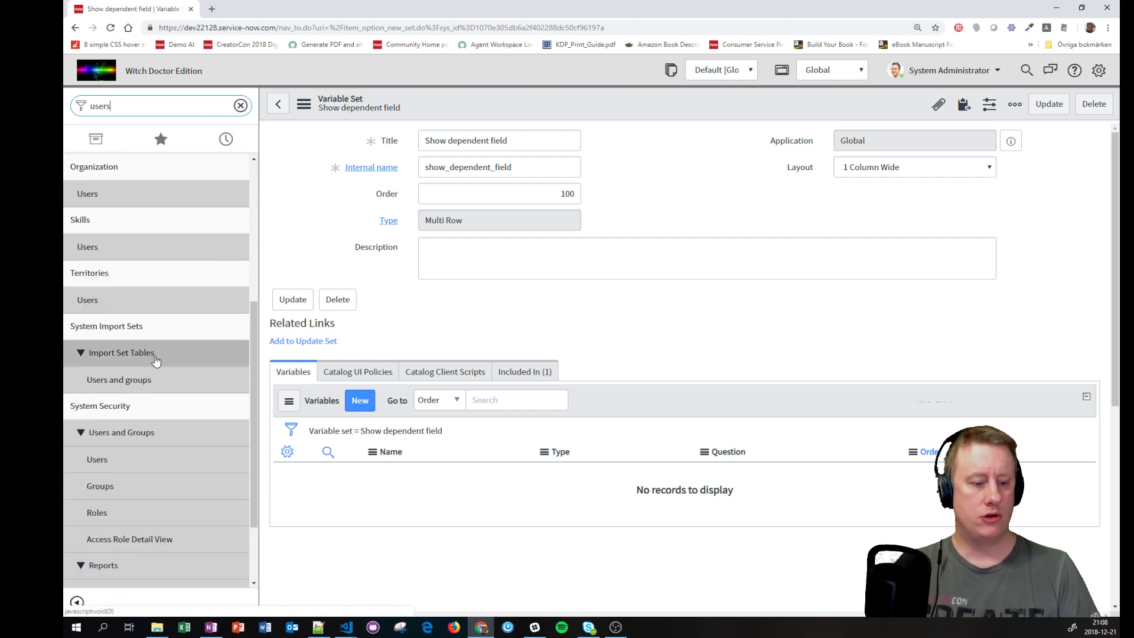
# Open User Administration > Users in a new tab, review its Manager column, then return to the variable set
pyautogui.scroll(-2, 155, 360)
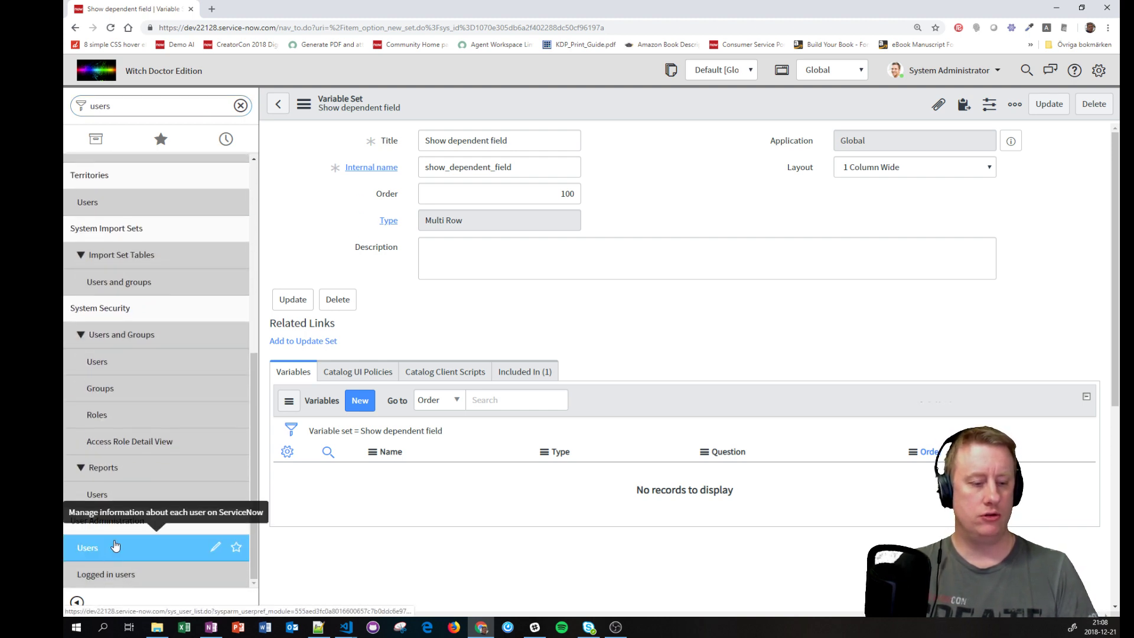
pyautogui.middleClick(78, 553)
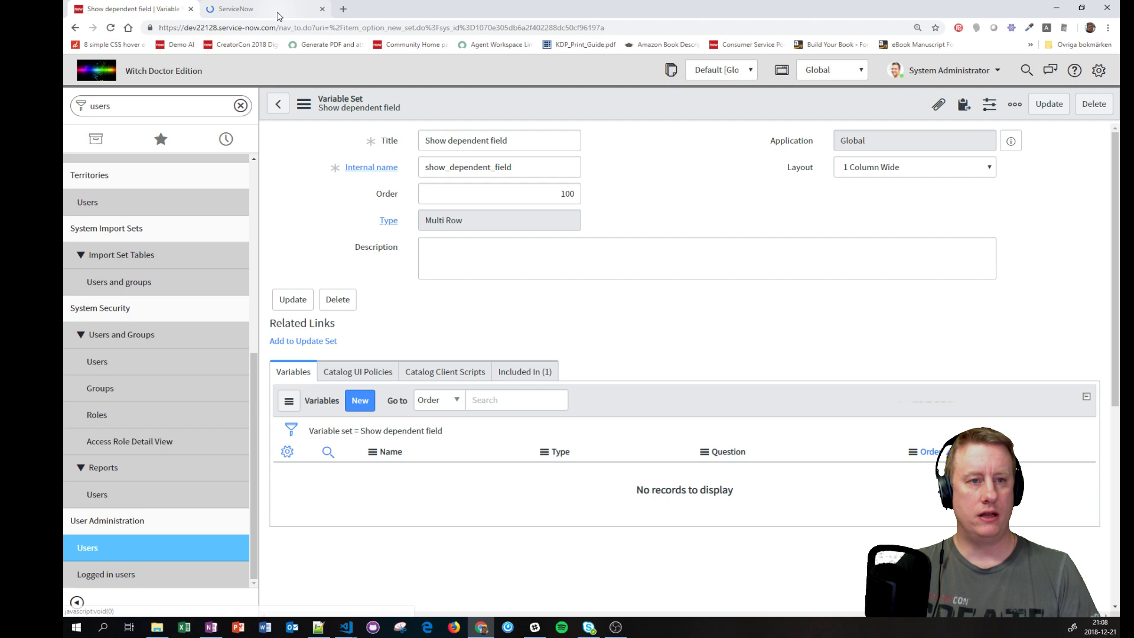
pyautogui.click(280, 16)
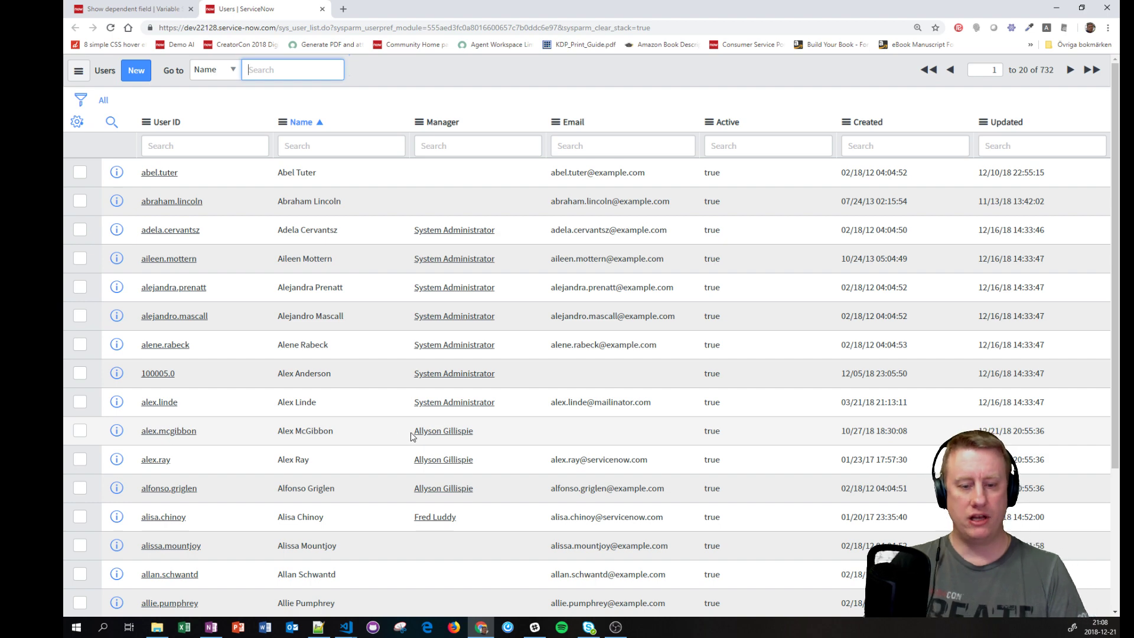
pyautogui.scroll(-3, 466, 514)
pyautogui.scroll(2, 479, 502)
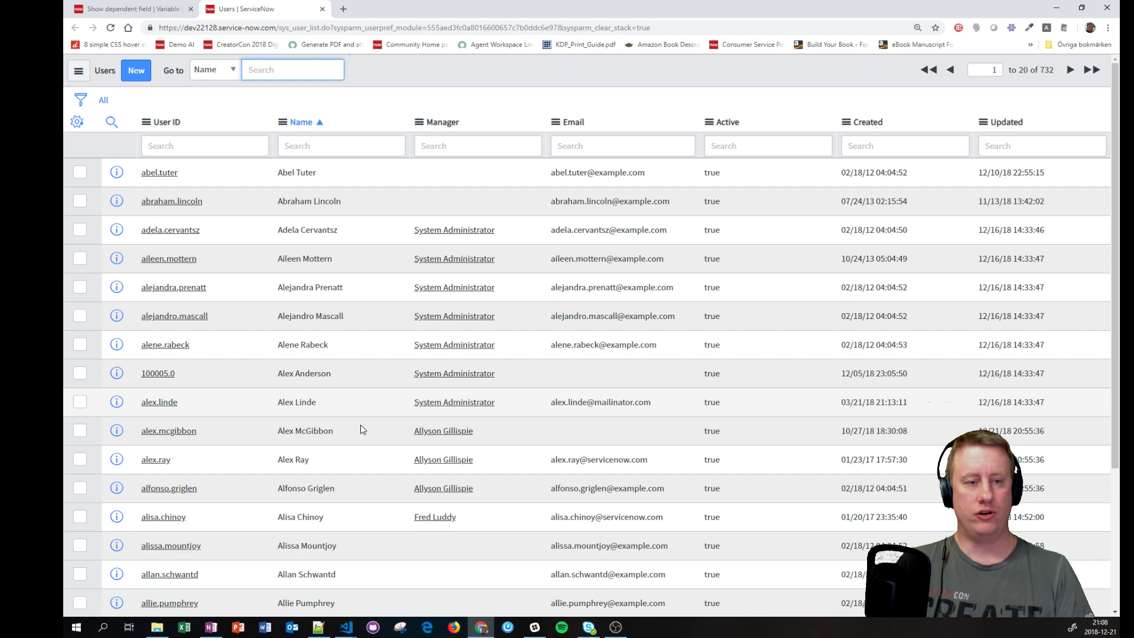
pyautogui.click(147, 10)
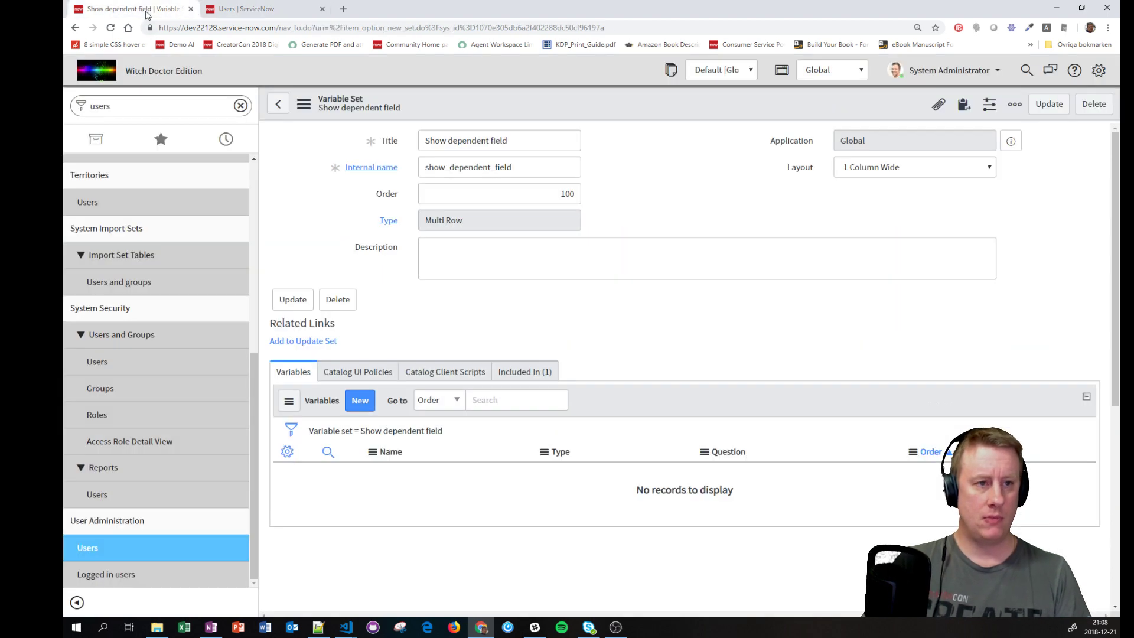
# Start a new variable in the set and make it a Reference type
pyautogui.click(360, 400)
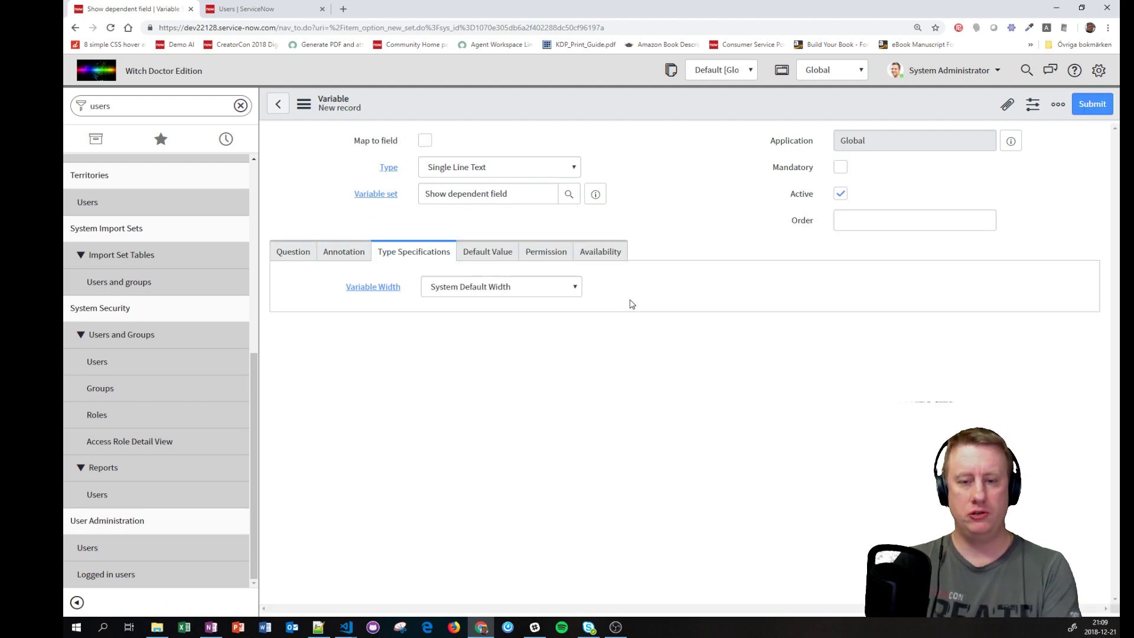
pyautogui.click(538, 166)
pyautogui.write('refer')
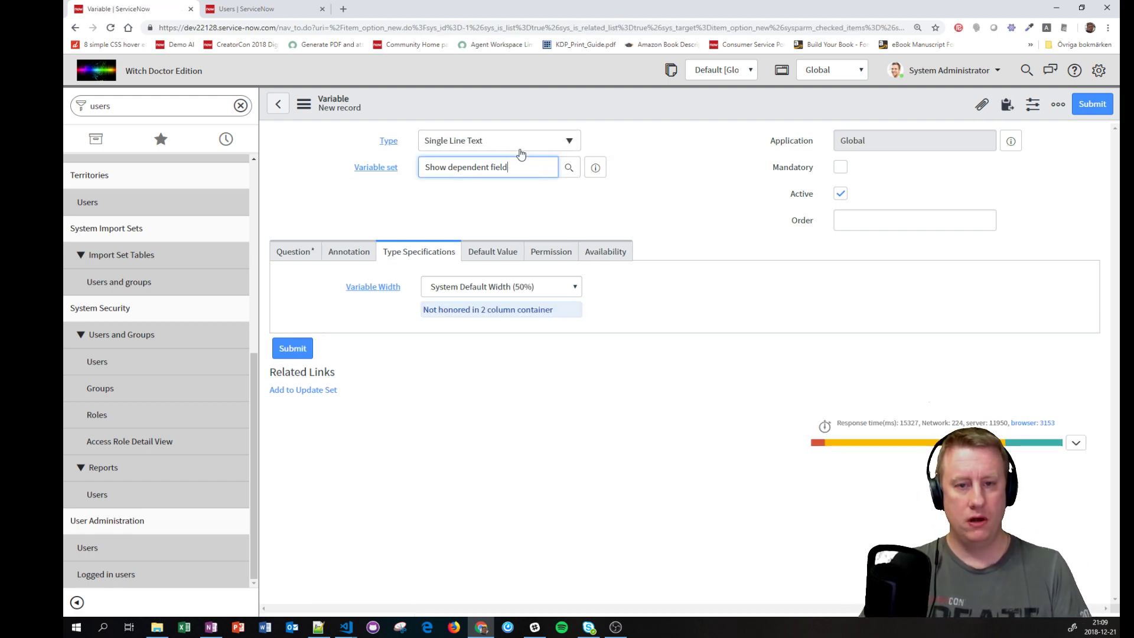
pyautogui.click(520, 147)
pyautogui.write('ref')
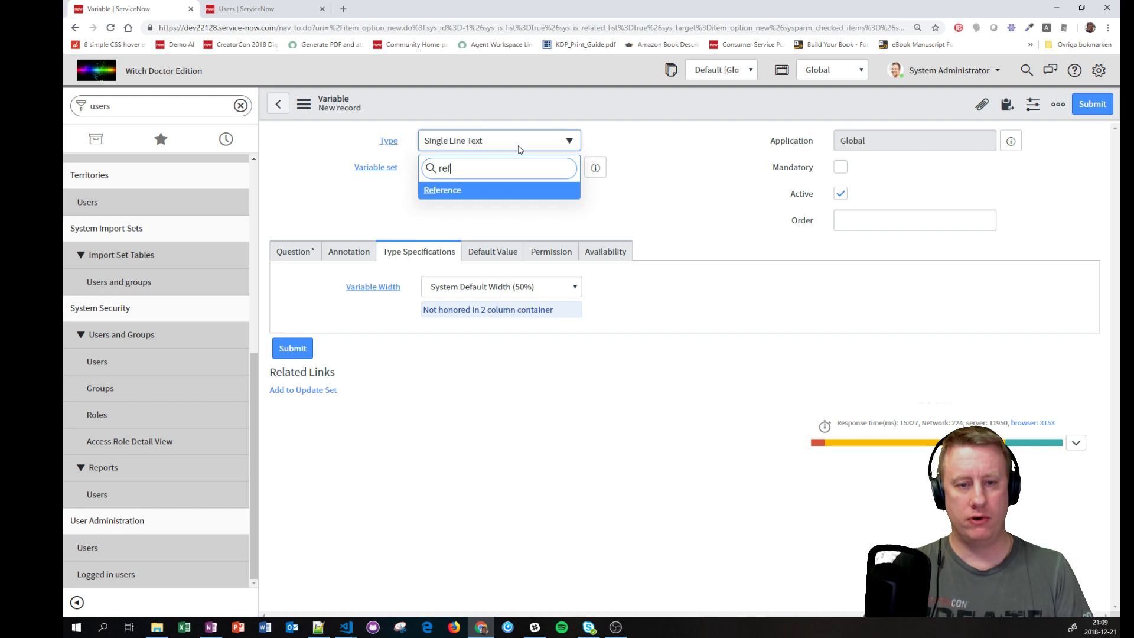
pyautogui.press('Return')
pyautogui.click(889, 222)
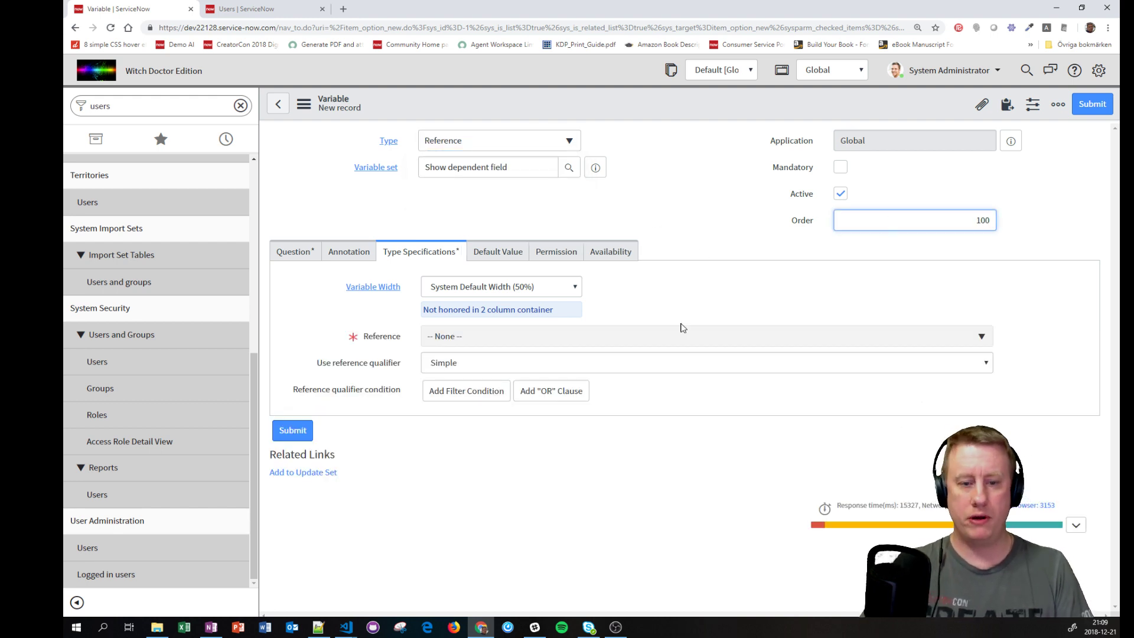
# Point the variable's reference to the User [sys_user] table
pyautogui.click(535, 337)
pyautogui.write('user')
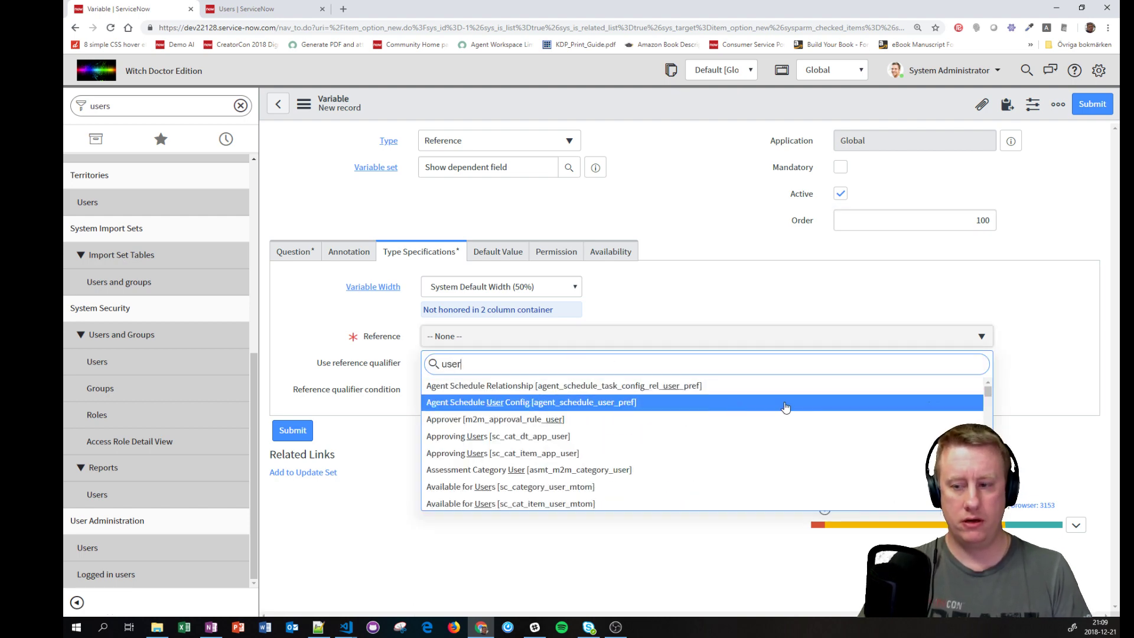
pyautogui.scroll(-3, 786, 407)
pyautogui.scroll(-10, 804, 413)
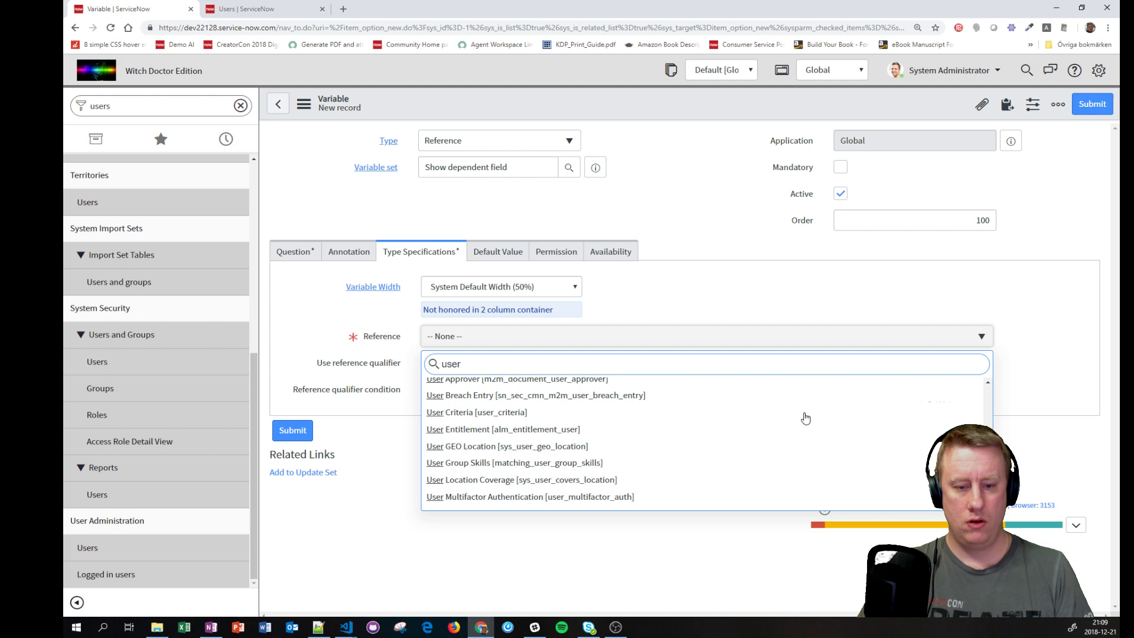
pyautogui.click(575, 426)
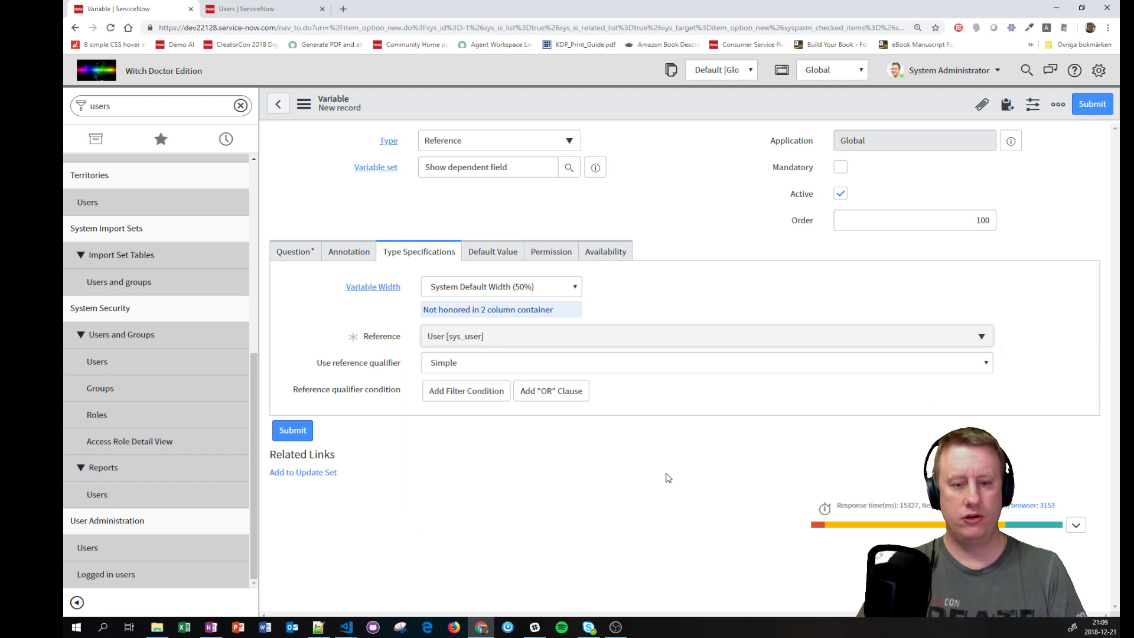
pyautogui.click(443, 395)
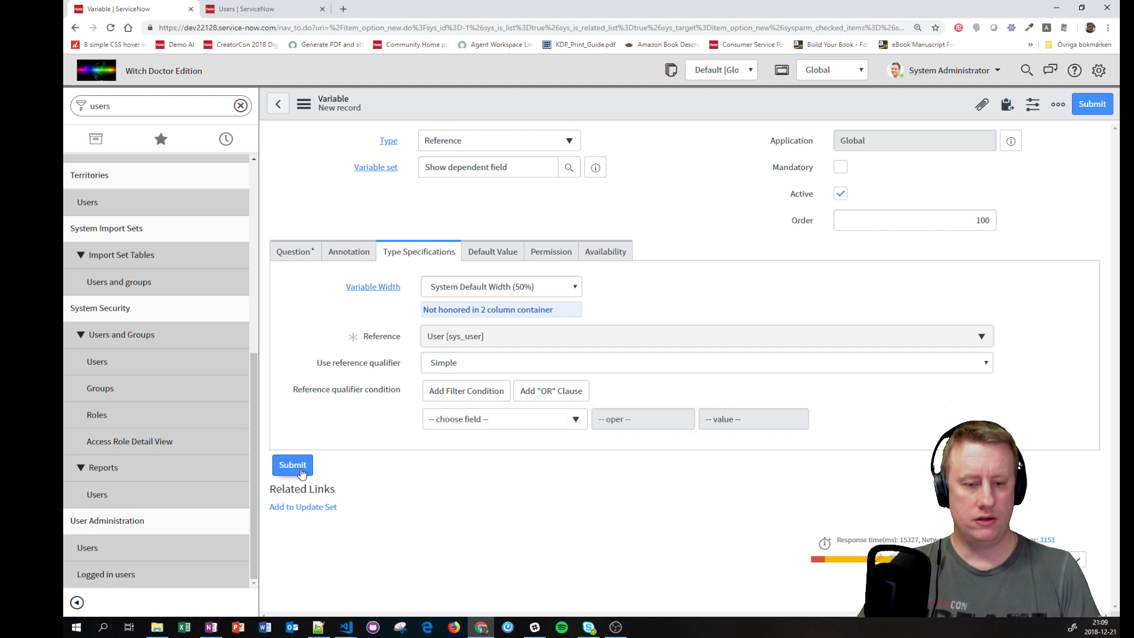
# Give it the question 'Manager' so the name fills as manager, and submit it
pyautogui.click(298, 253)
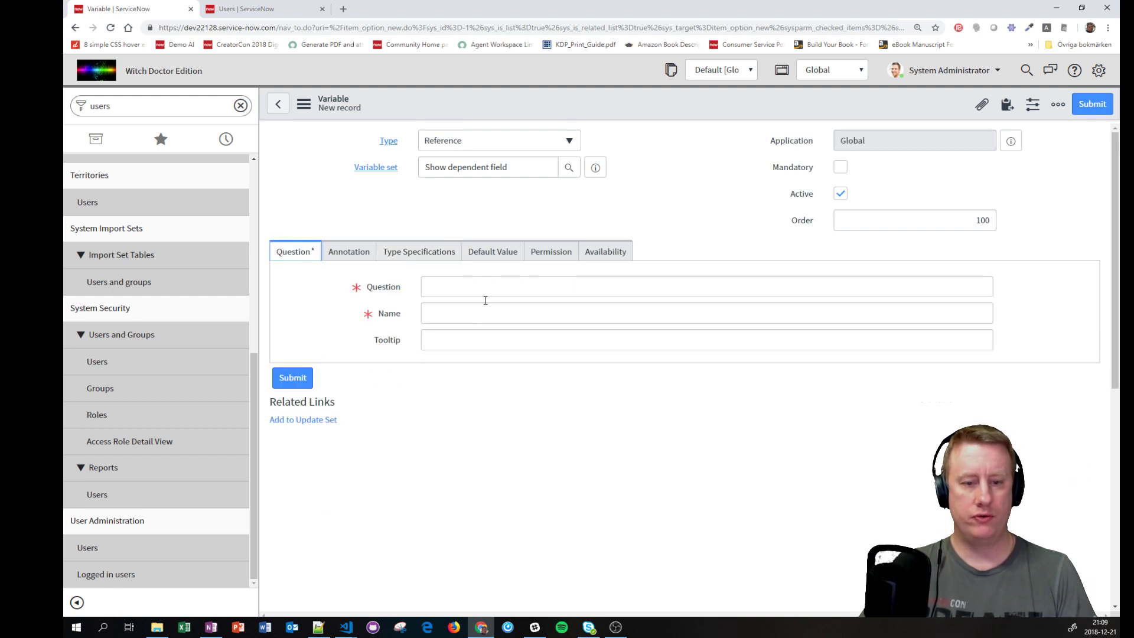
pyautogui.click(487, 296)
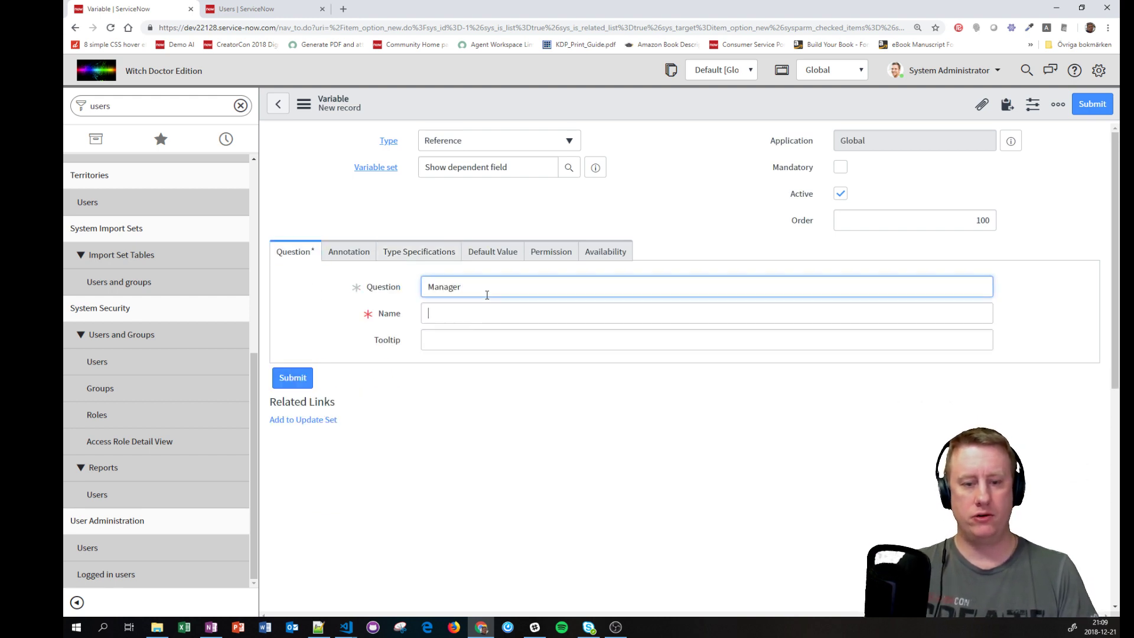
pyautogui.press('Tab')
pyautogui.press('Tab')
pyautogui.click(291, 379)
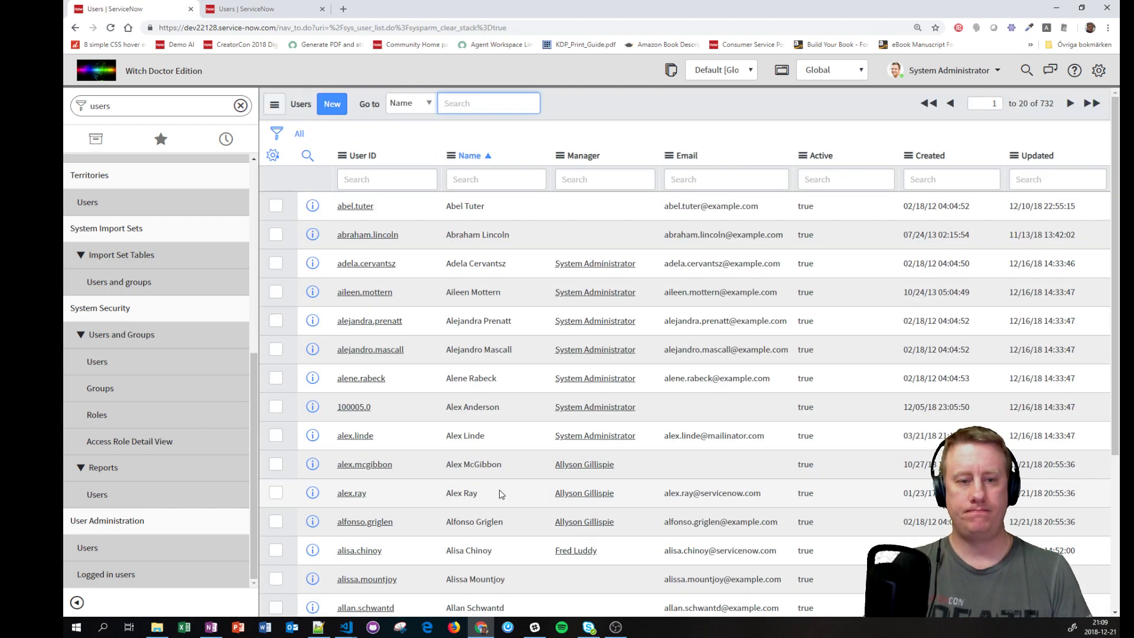
# Start another variable of type Reference with order 200
pyautogui.click(76, 29)
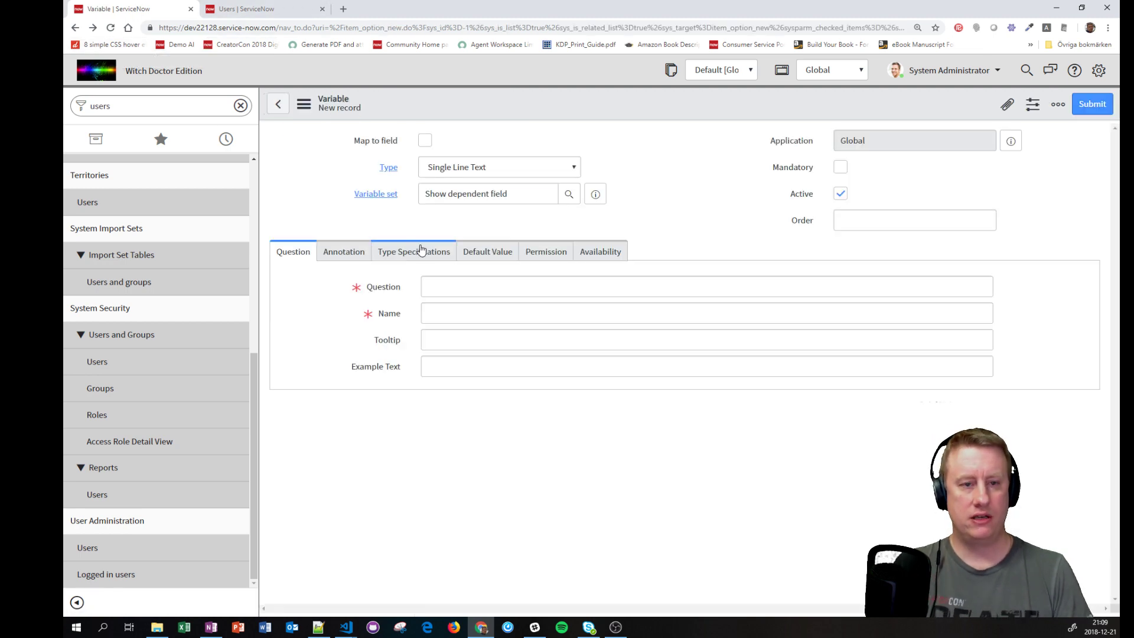
pyautogui.click(503, 170)
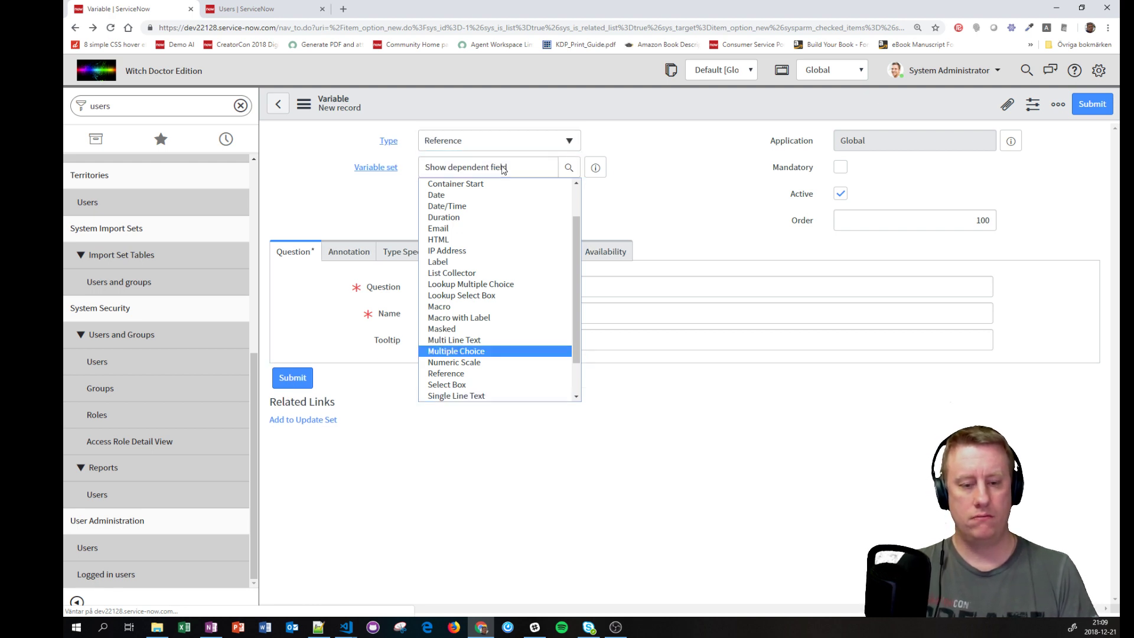
pyautogui.click(472, 373)
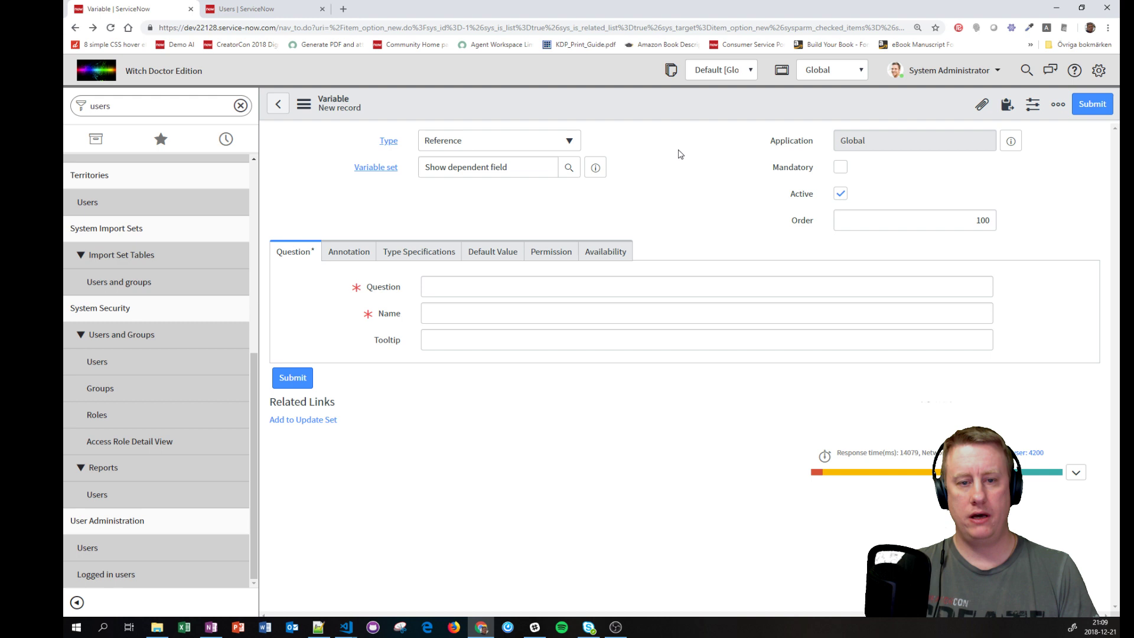
pyautogui.doubleClick(982, 220)
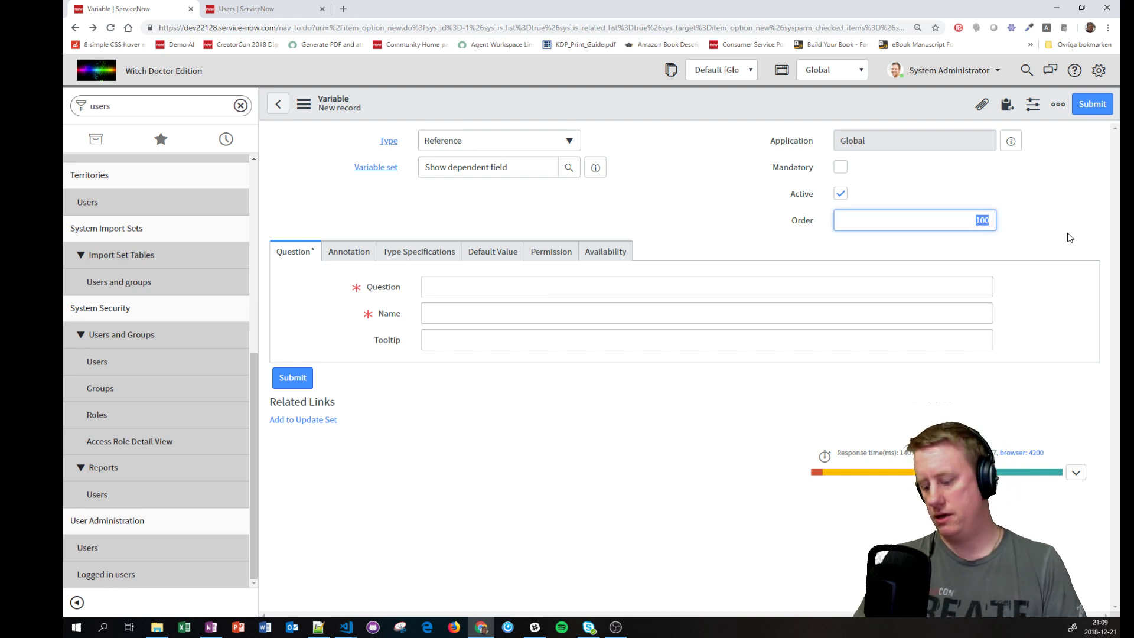
pyautogui.write('20')
# Set its question to 'User', confirm the sys_user reference, and submit it
pyautogui.click(553, 284)
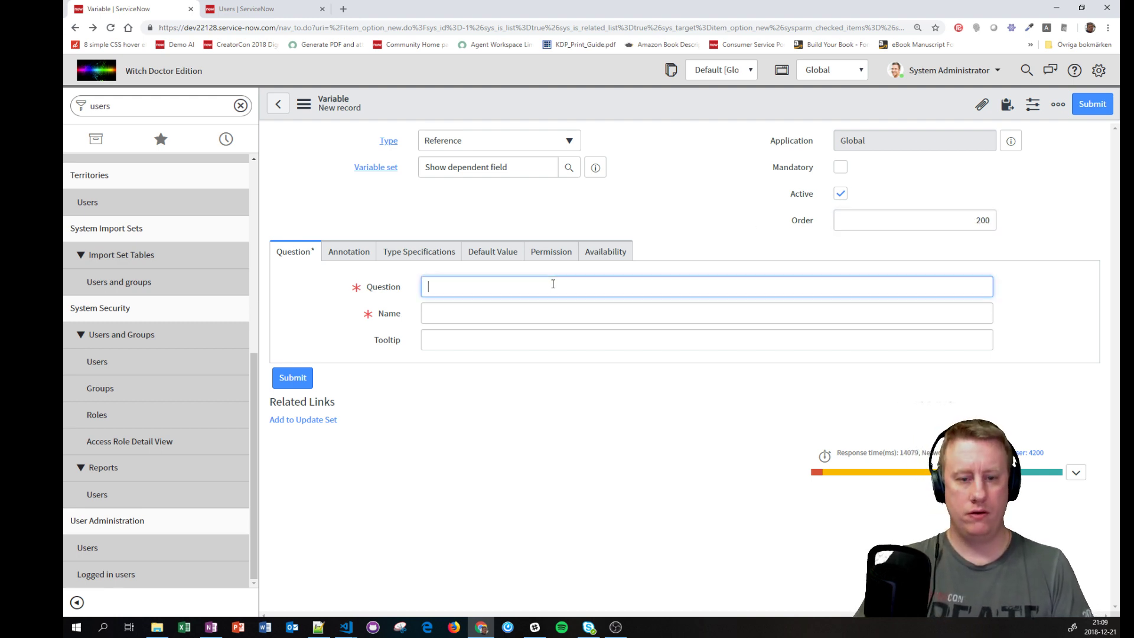
pyautogui.press('Tab')
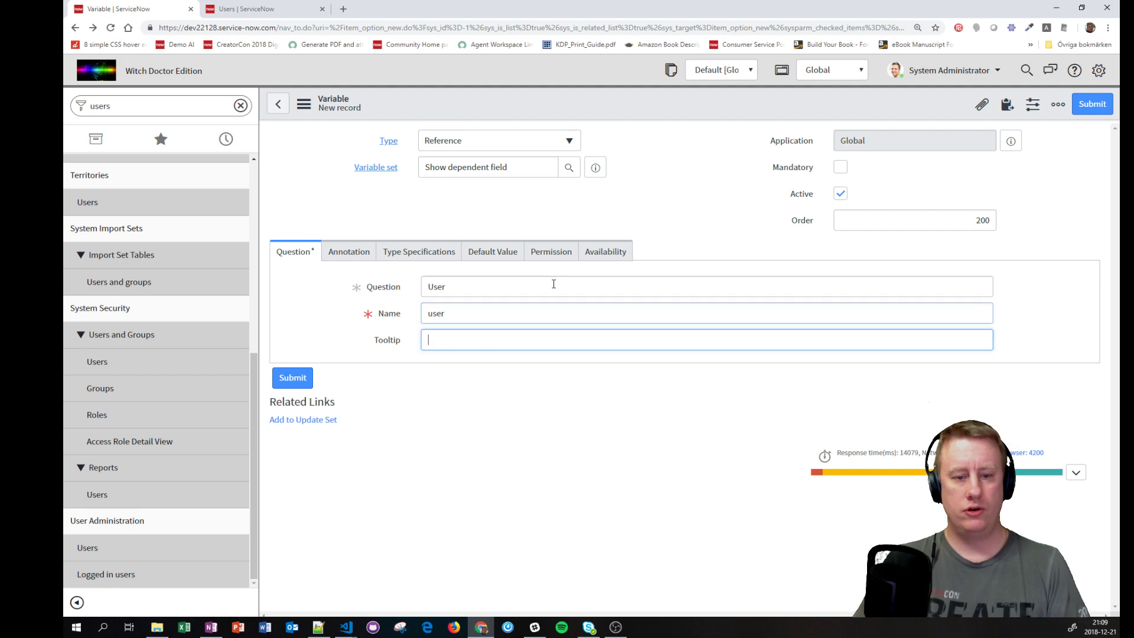
pyautogui.click(394, 260)
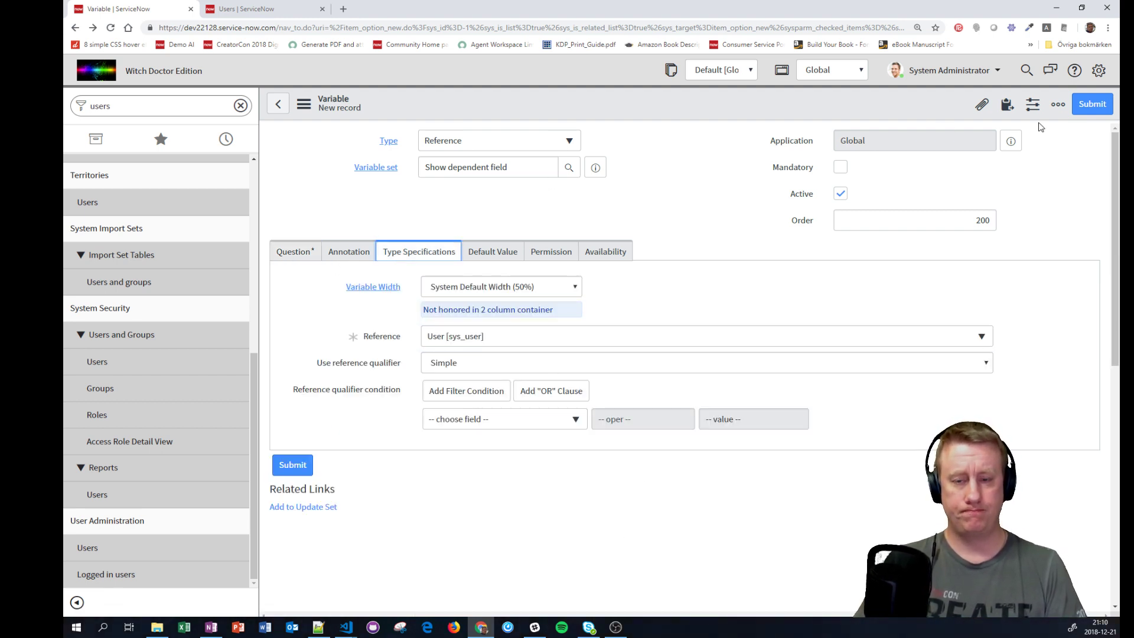
pyautogui.rightClick(828, 110)
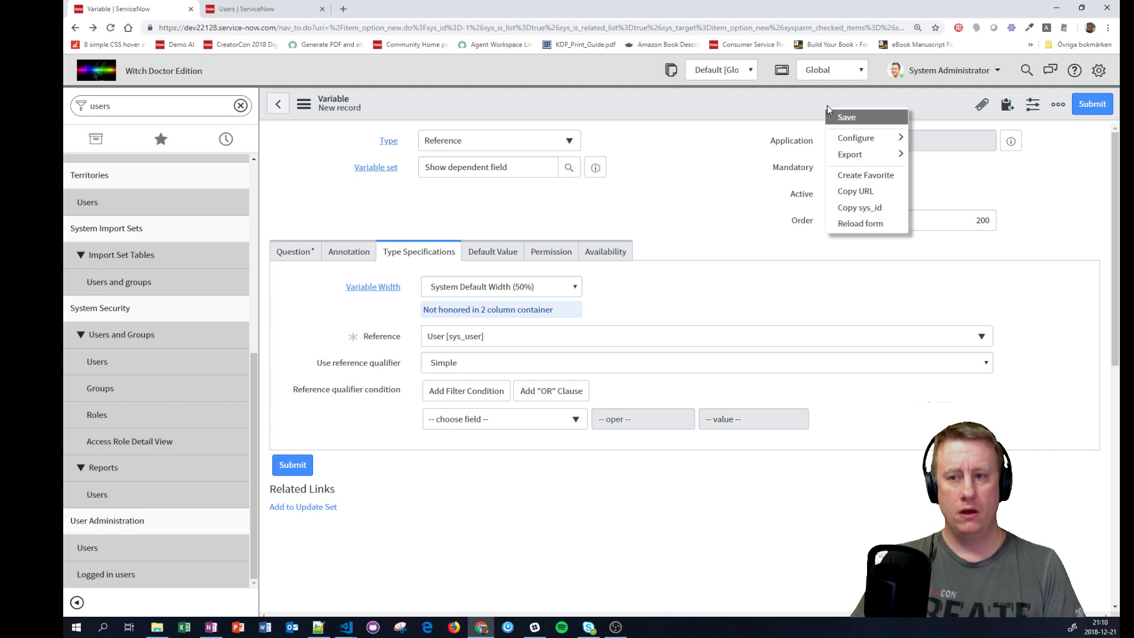
pyautogui.click(1093, 104)
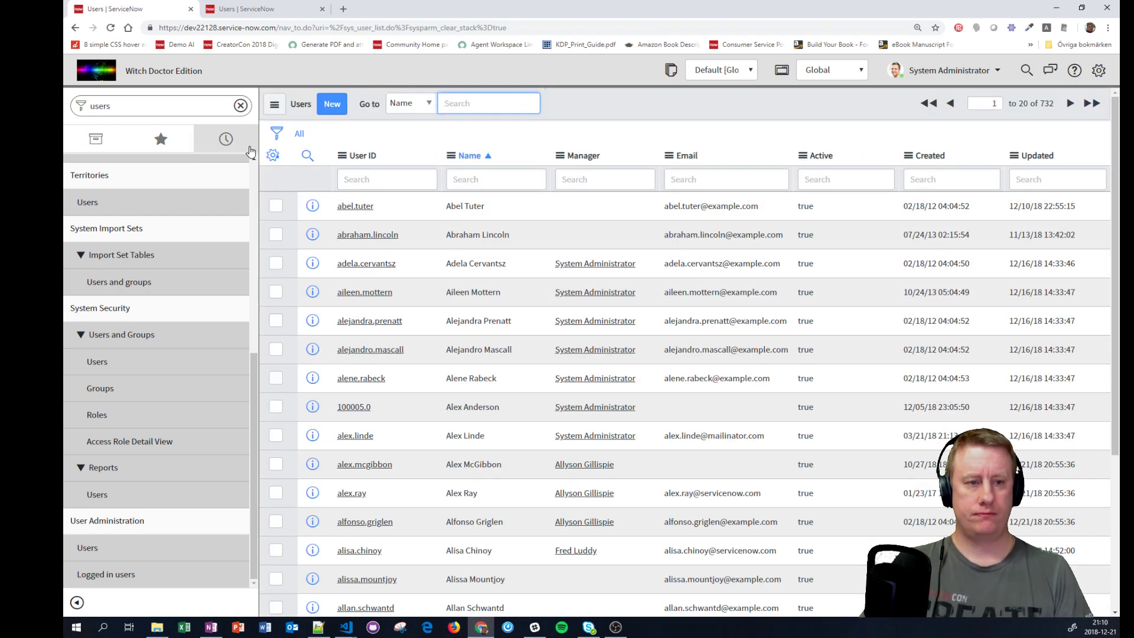
# Reopen 'Show dependent field' from navigator History to see its manager and user variables
pyautogui.click(226, 139)
pyautogui.scroll(2, 151, 349)
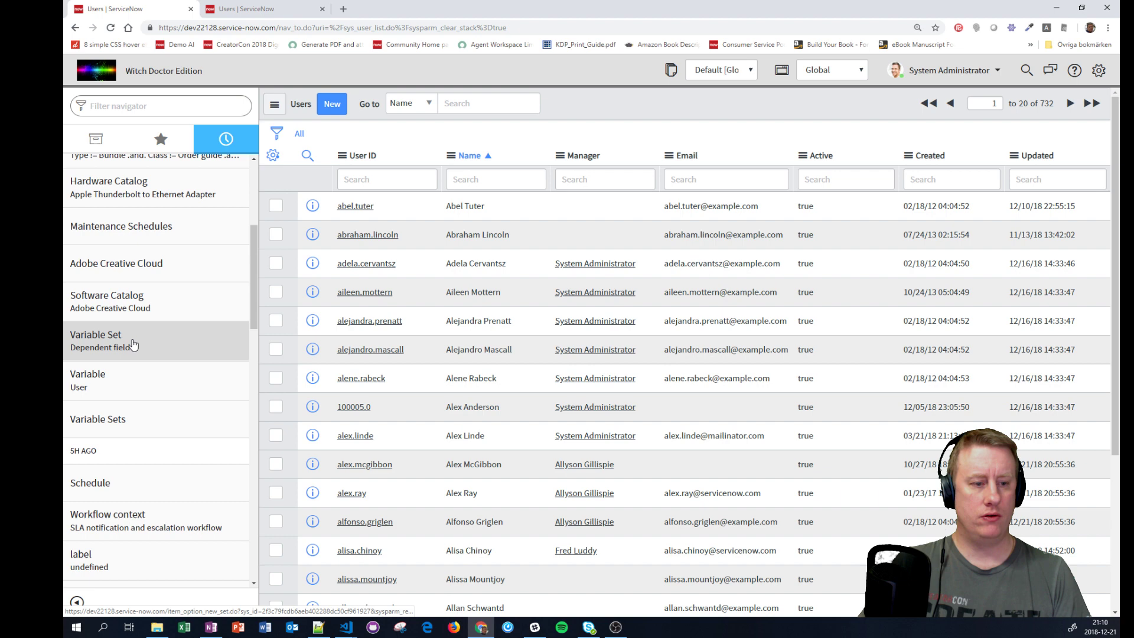
pyautogui.click(129, 356)
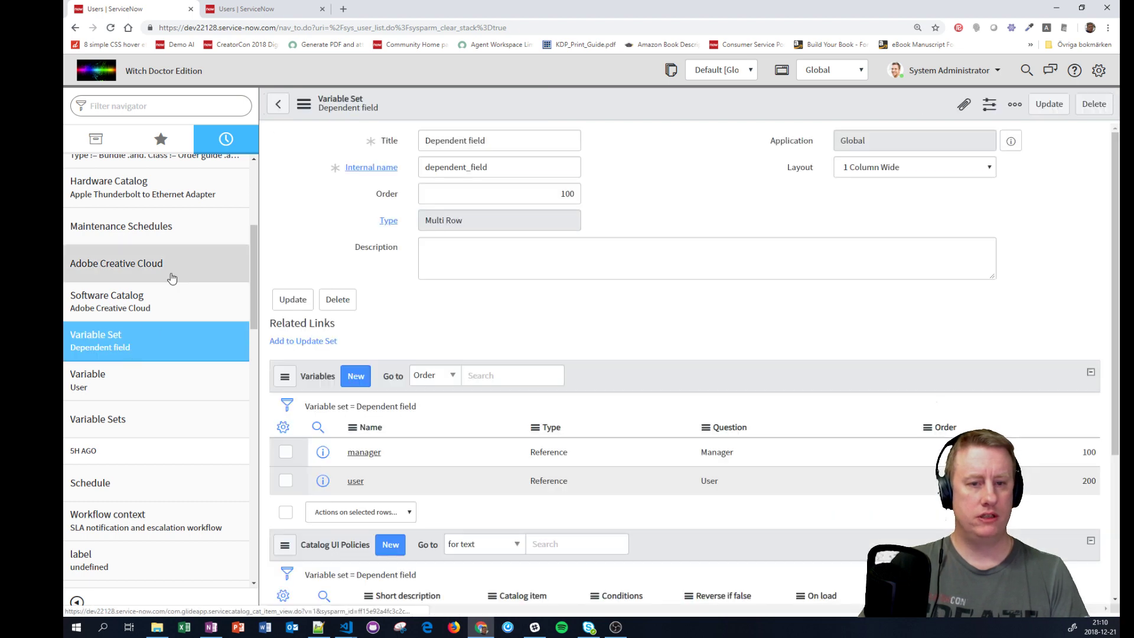
pyautogui.click(159, 286)
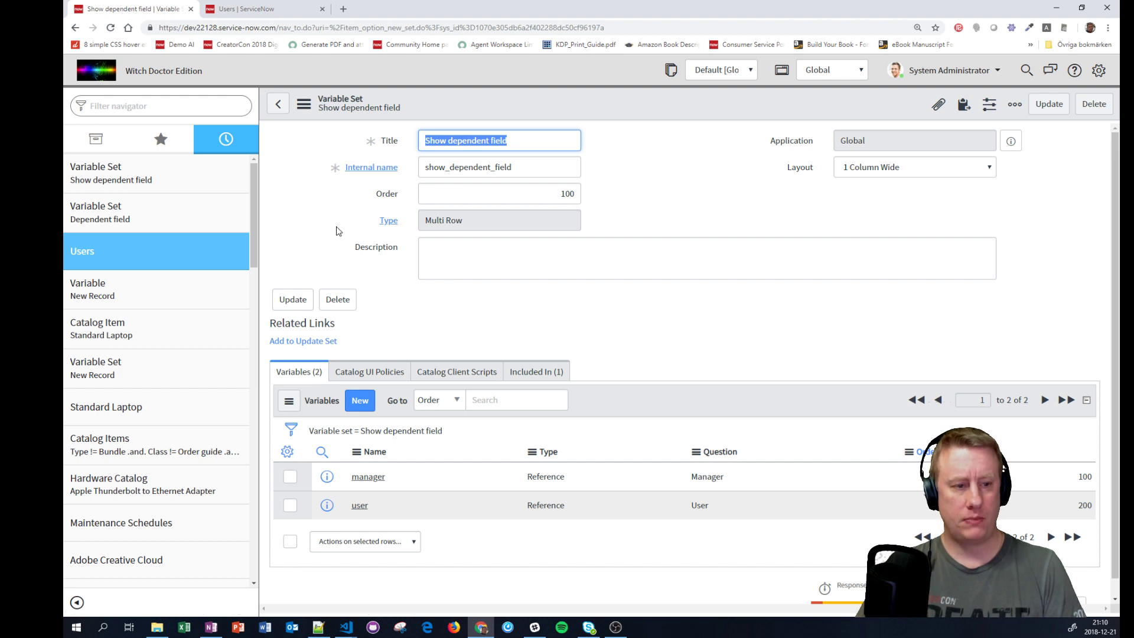
# Preview the Standard Laptop order page, add a row, and pick a Manager from the suggestions
pyautogui.click(110, 334)
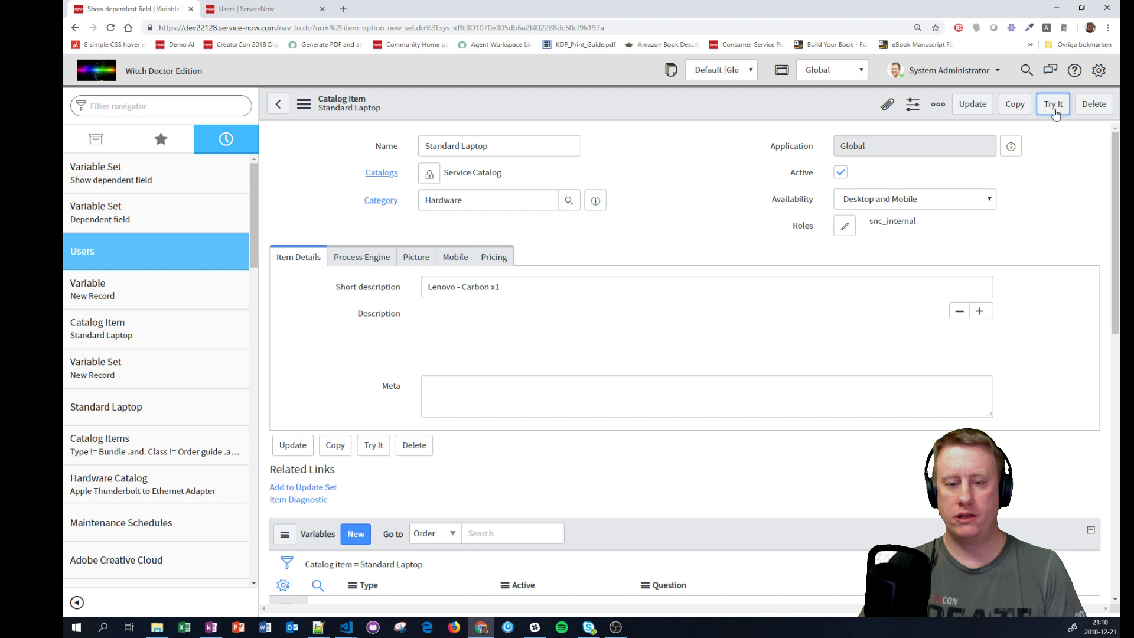
pyautogui.click(1054, 104)
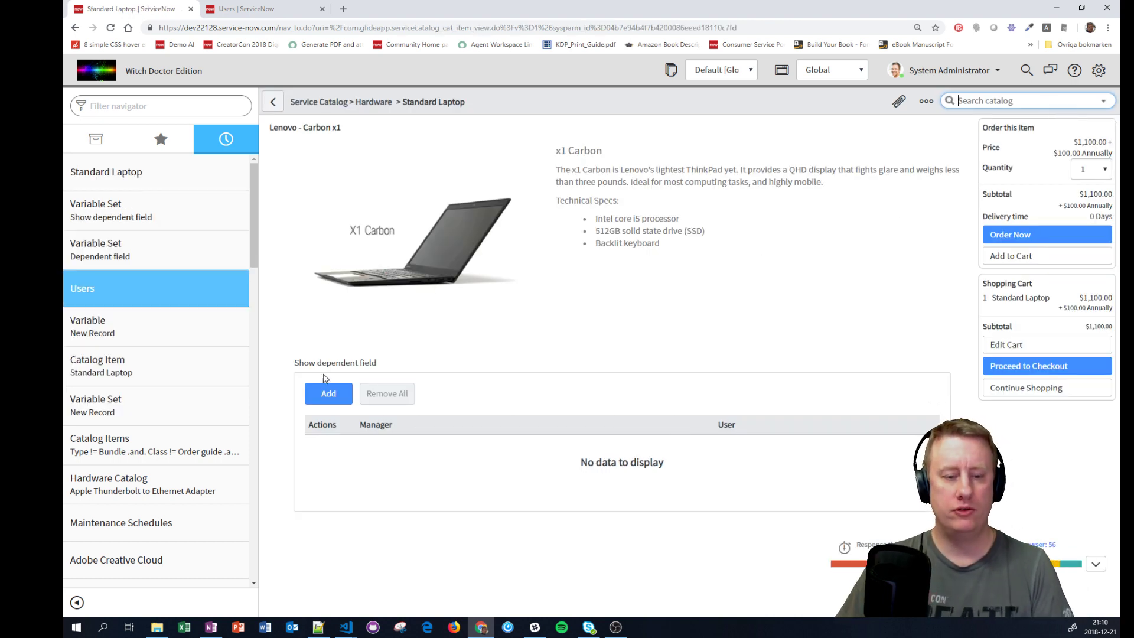
pyautogui.click(329, 395)
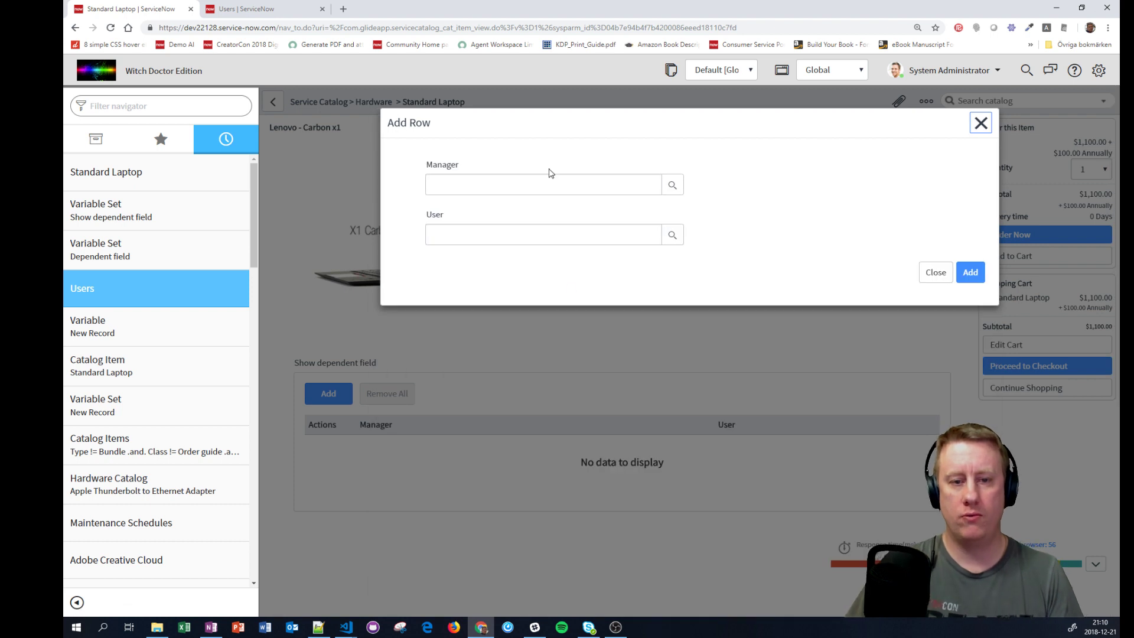
pyautogui.click(547, 184)
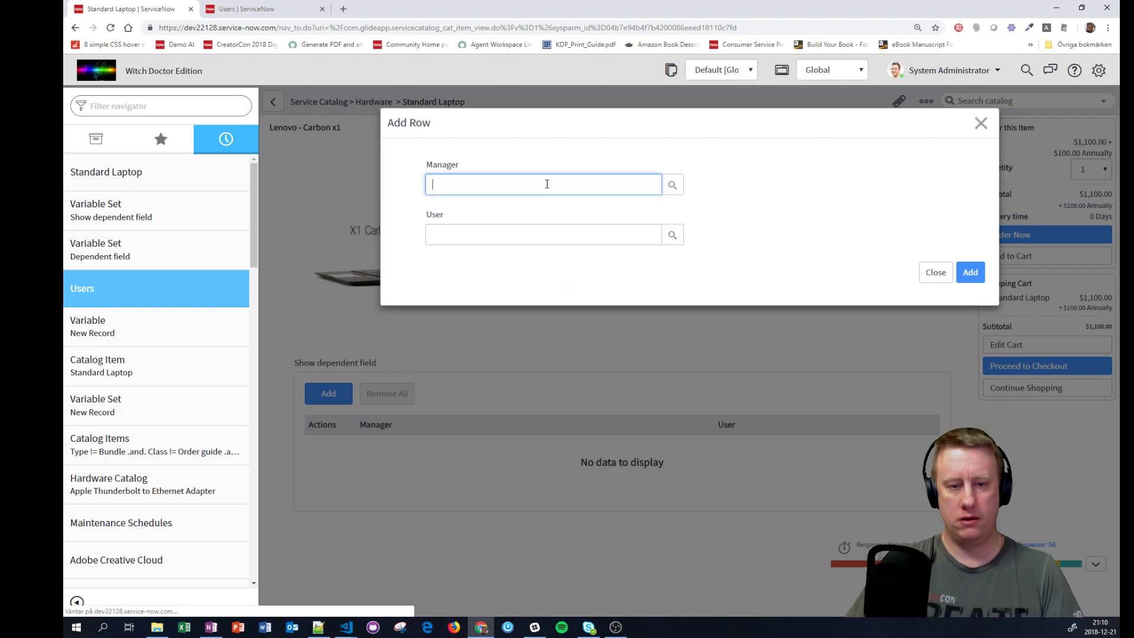
pyautogui.click(672, 185)
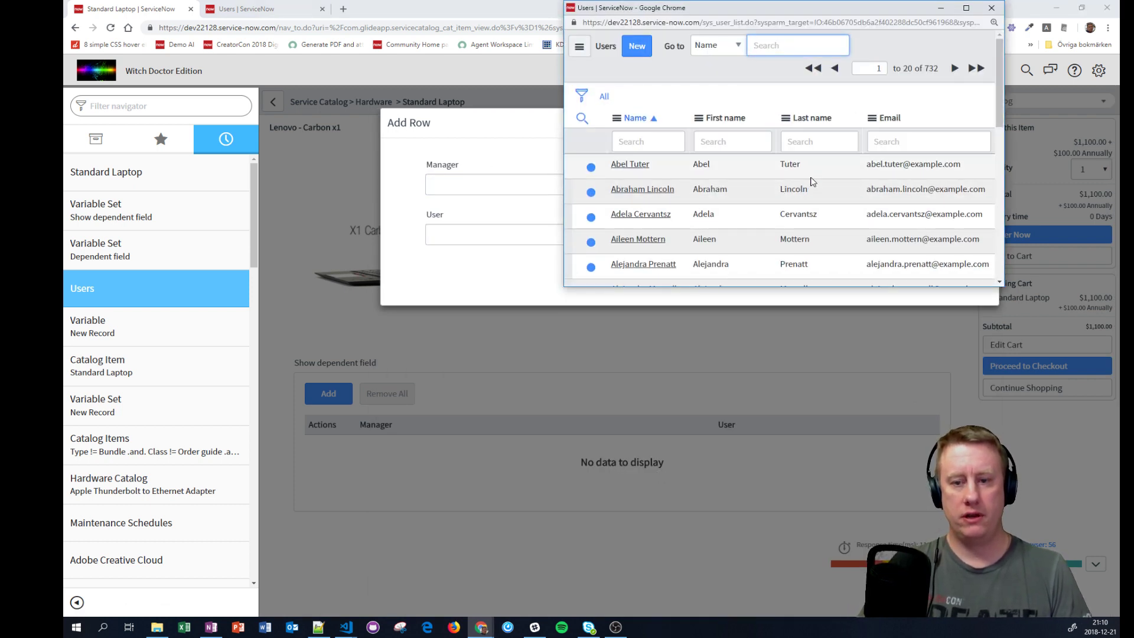
pyautogui.click(992, 7)
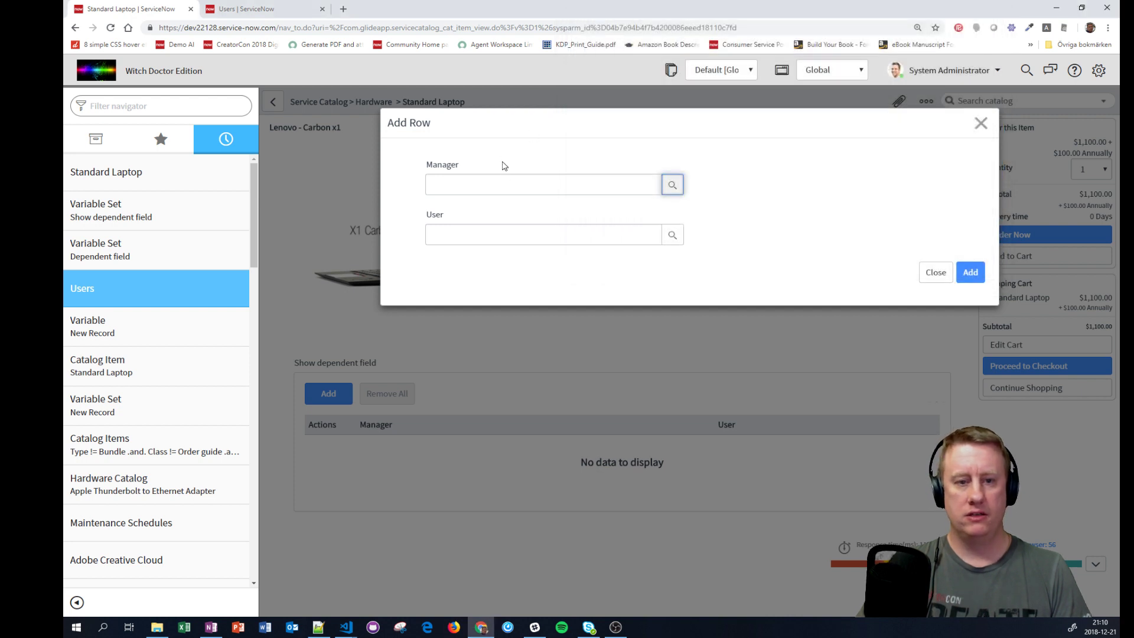
pyautogui.click(506, 183)
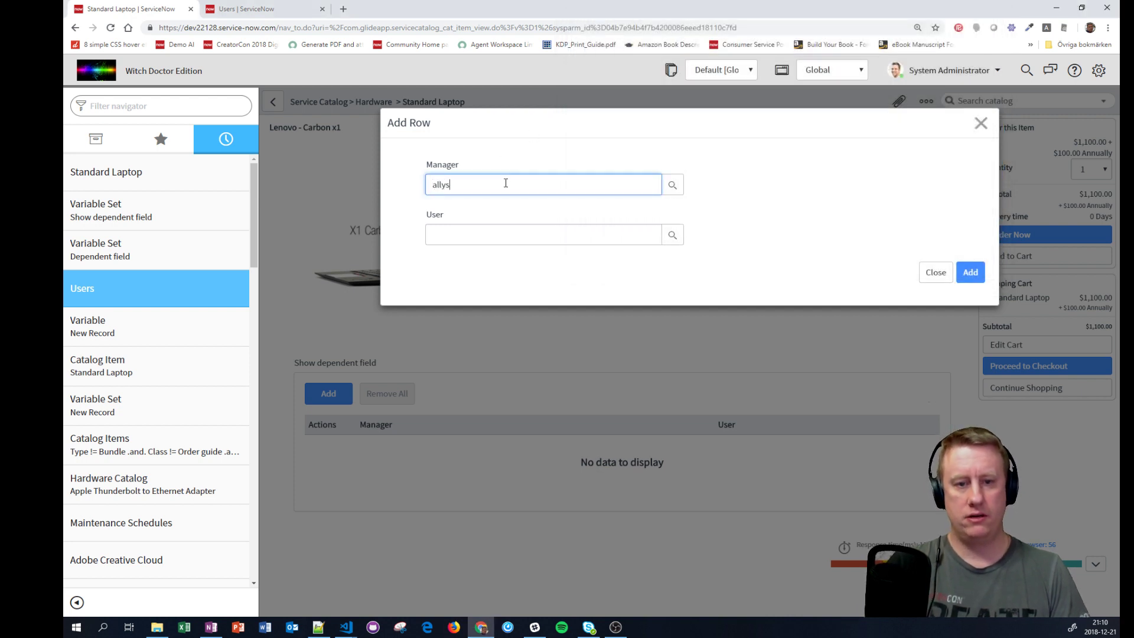
pyautogui.press('Down')
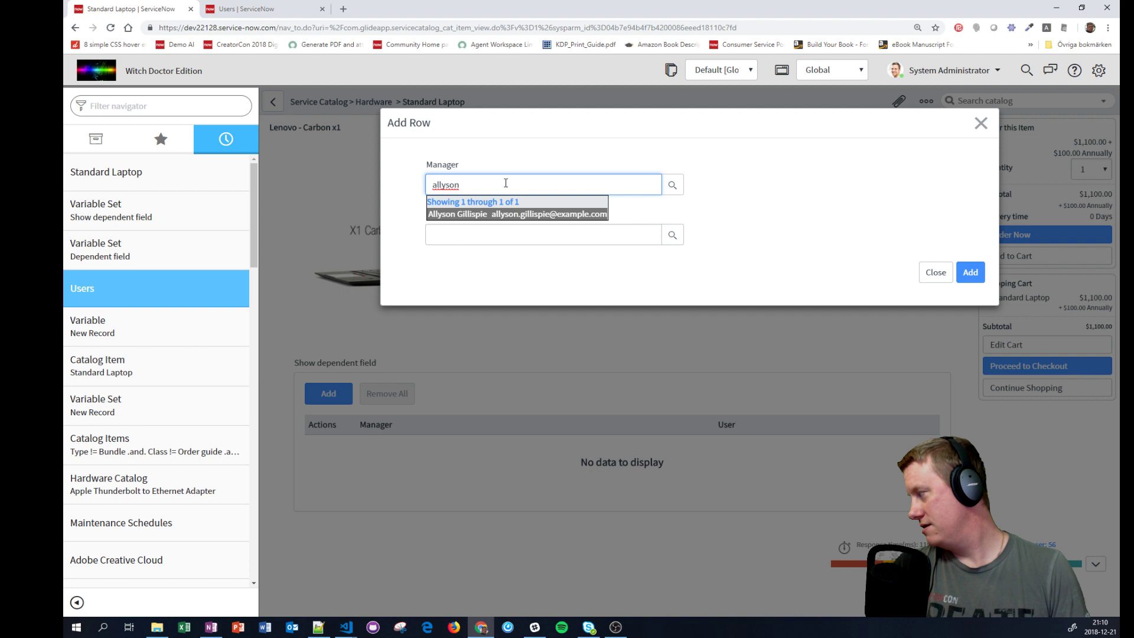
pyautogui.press('Return')
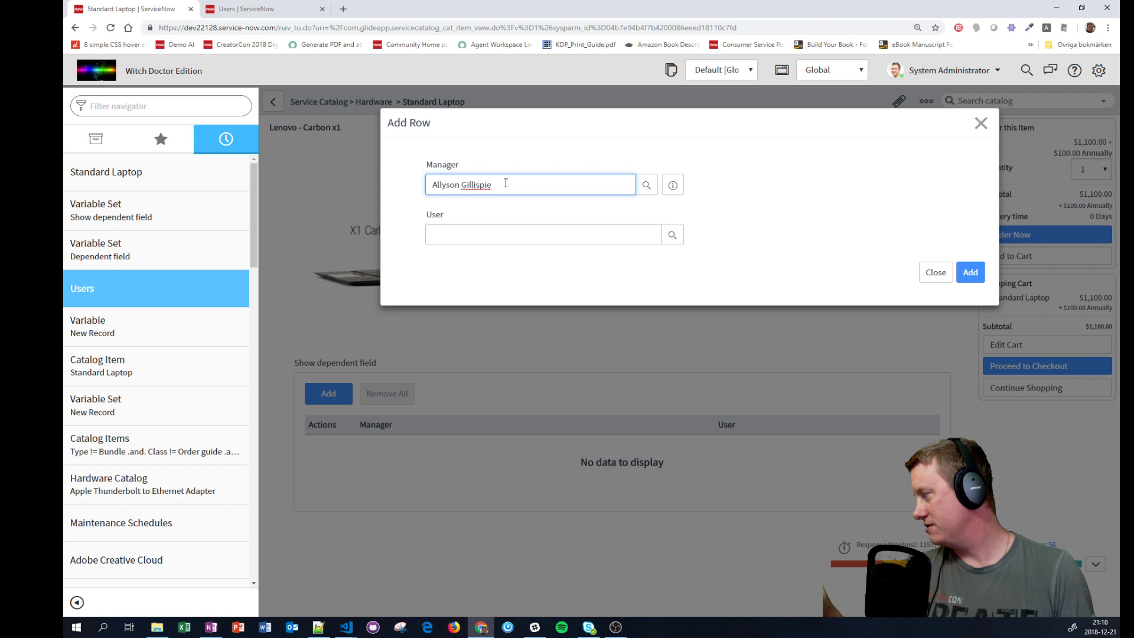
# Check which users the User lookup offers, then close the row dialog without adding
pyautogui.press('Tab')
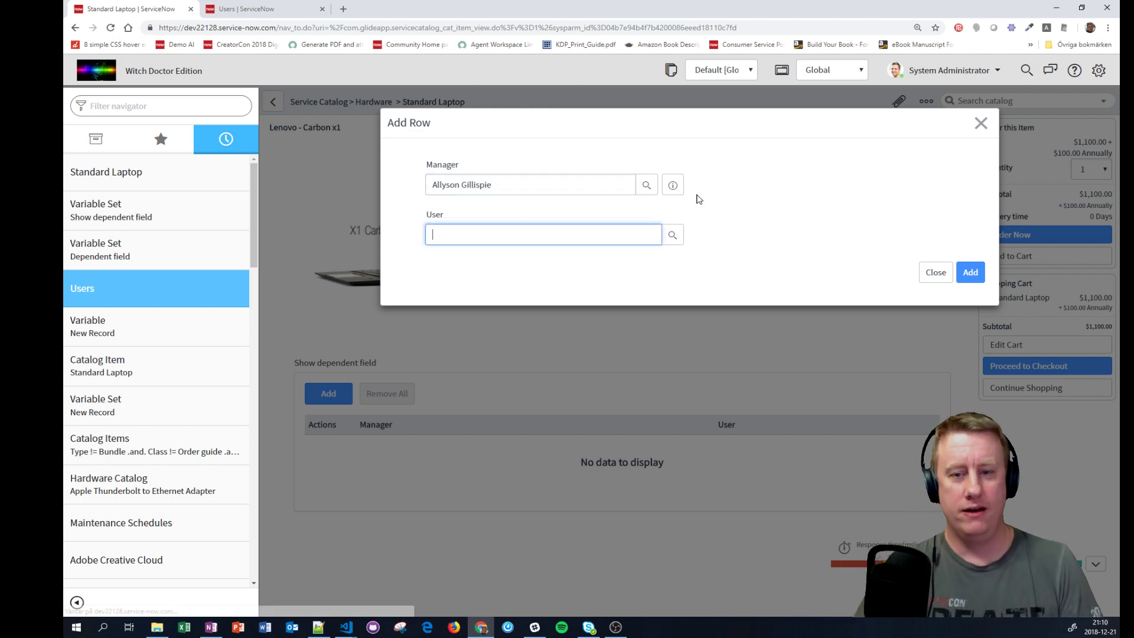
pyautogui.click(673, 234)
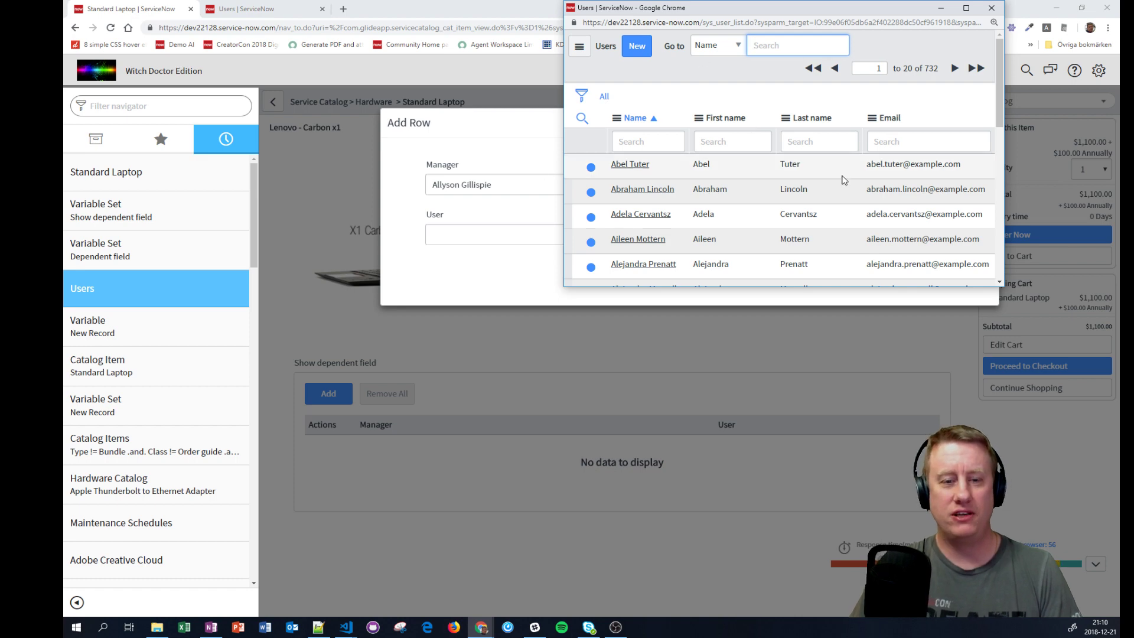
pyautogui.moveTo(710, 16); pyautogui.dragTo(691, 289)
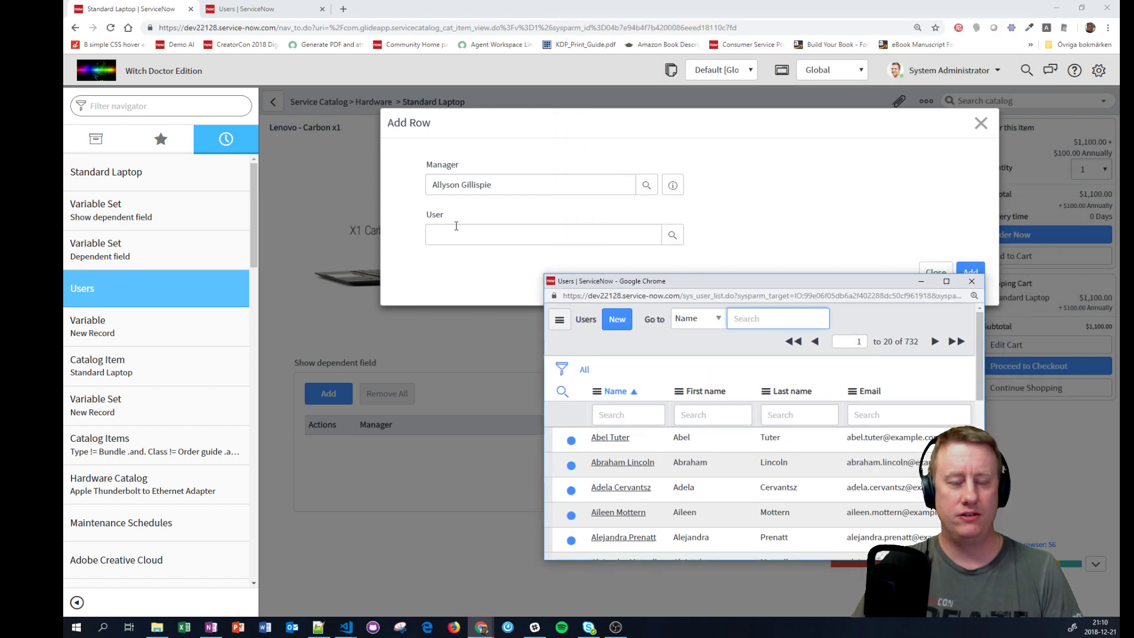
pyautogui.click(970, 282)
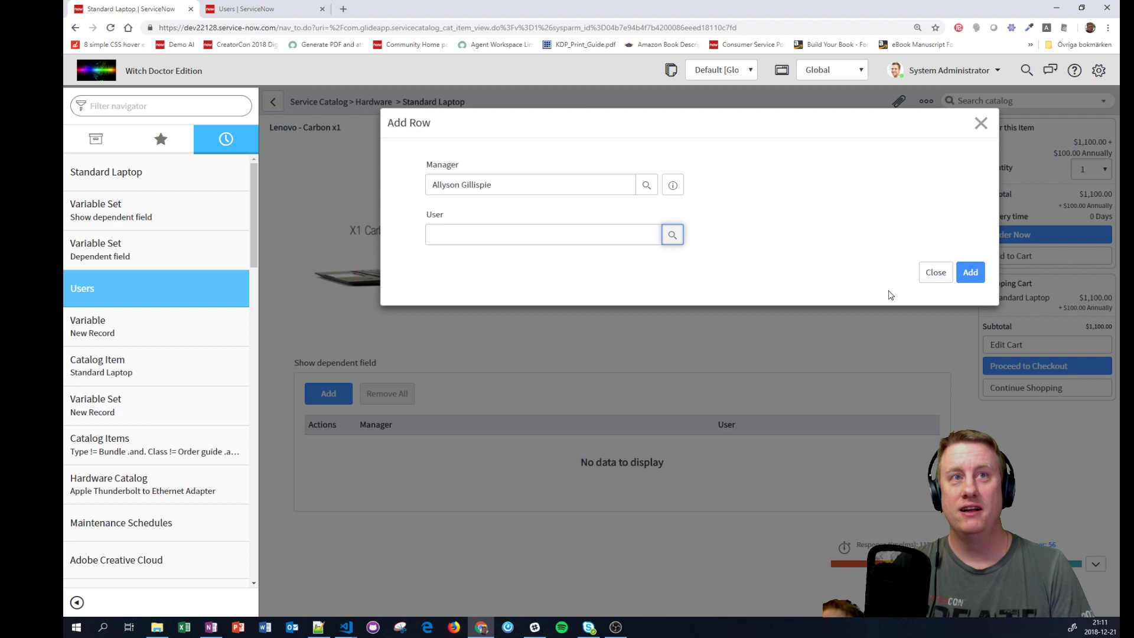
pyautogui.click(935, 273)
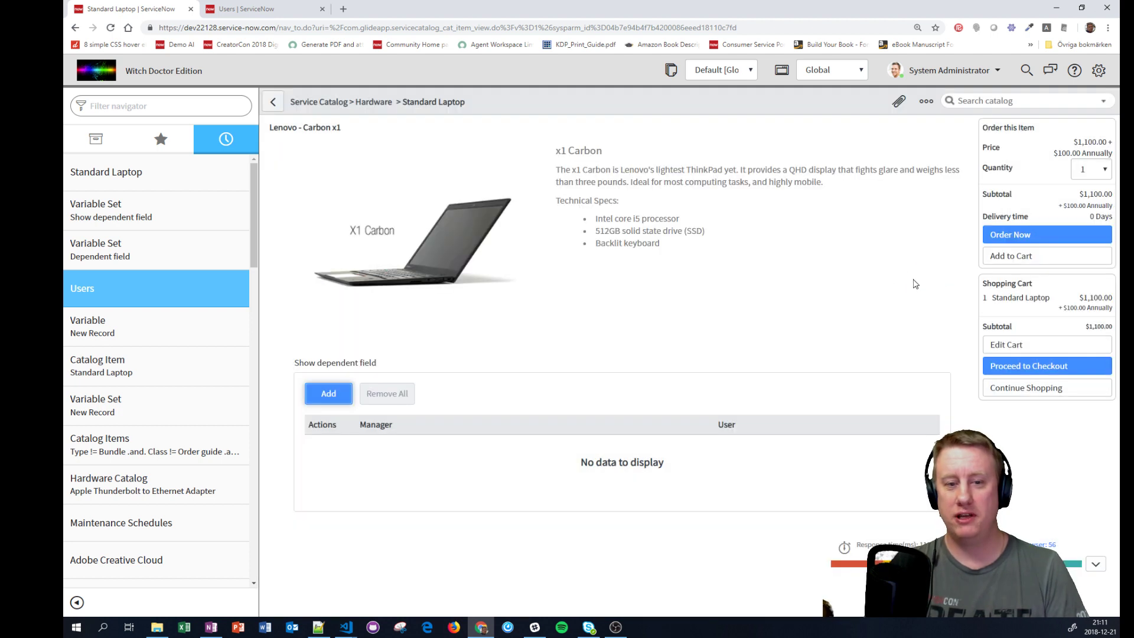
# Open the user variable in the Show dependent field set and change Use reference qualifier to Advanced
pyautogui.click(122, 213)
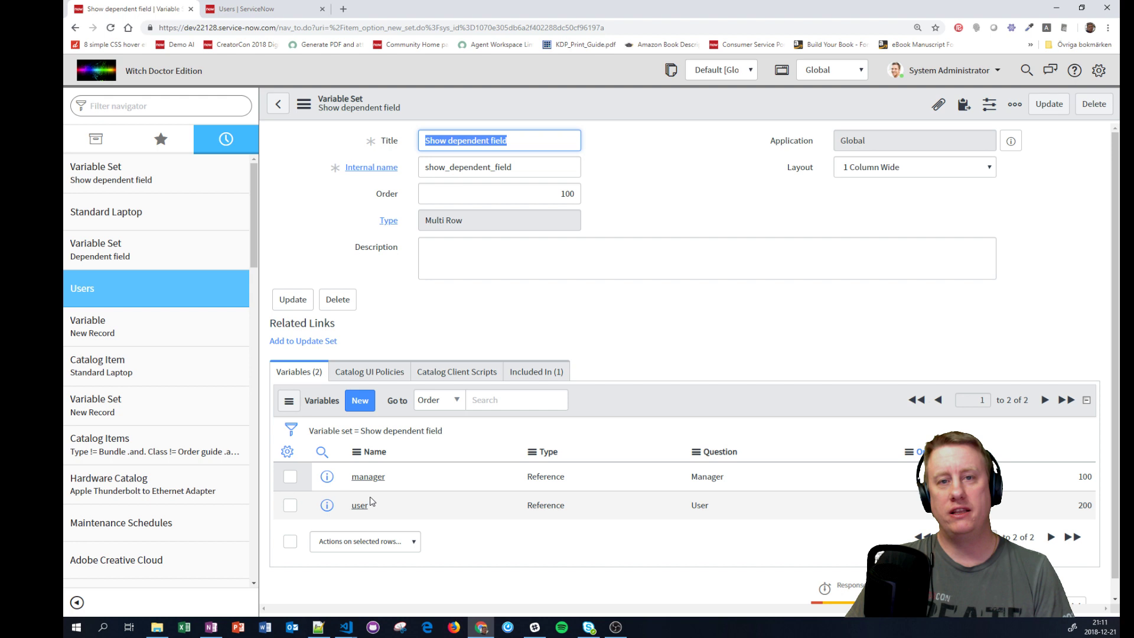
pyautogui.click(360, 505)
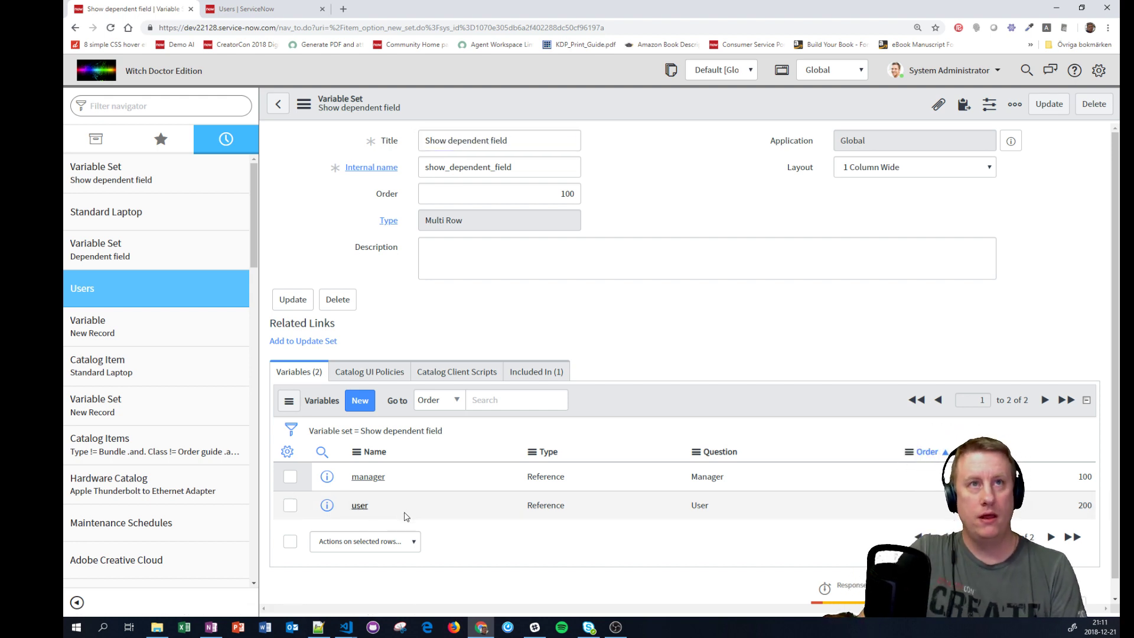
pyautogui.click(372, 513)
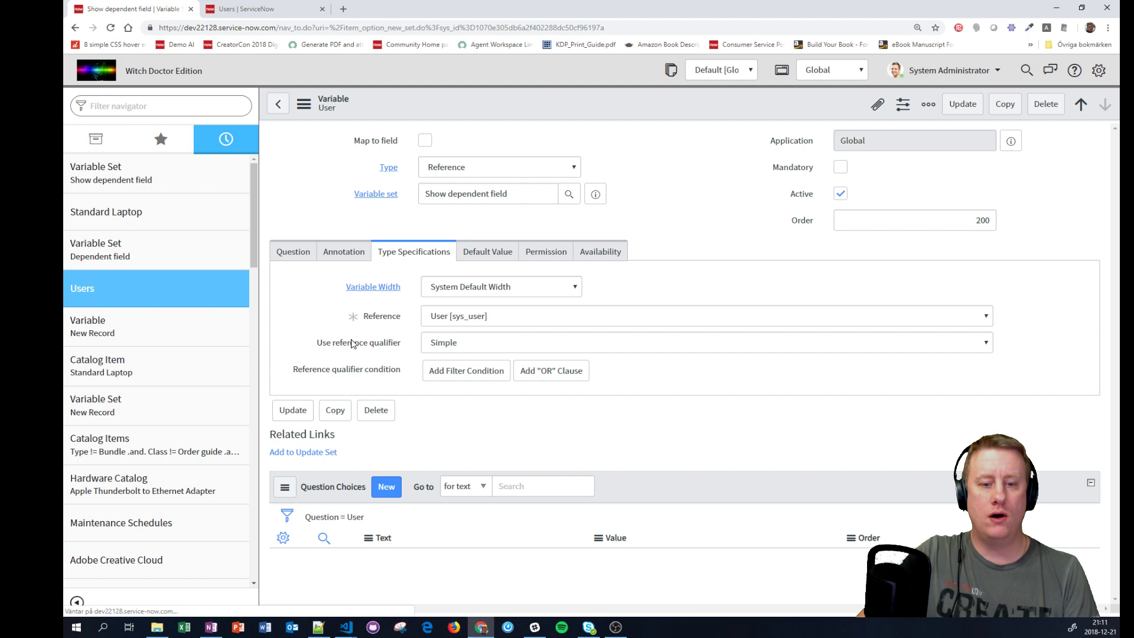
pyautogui.click(463, 347)
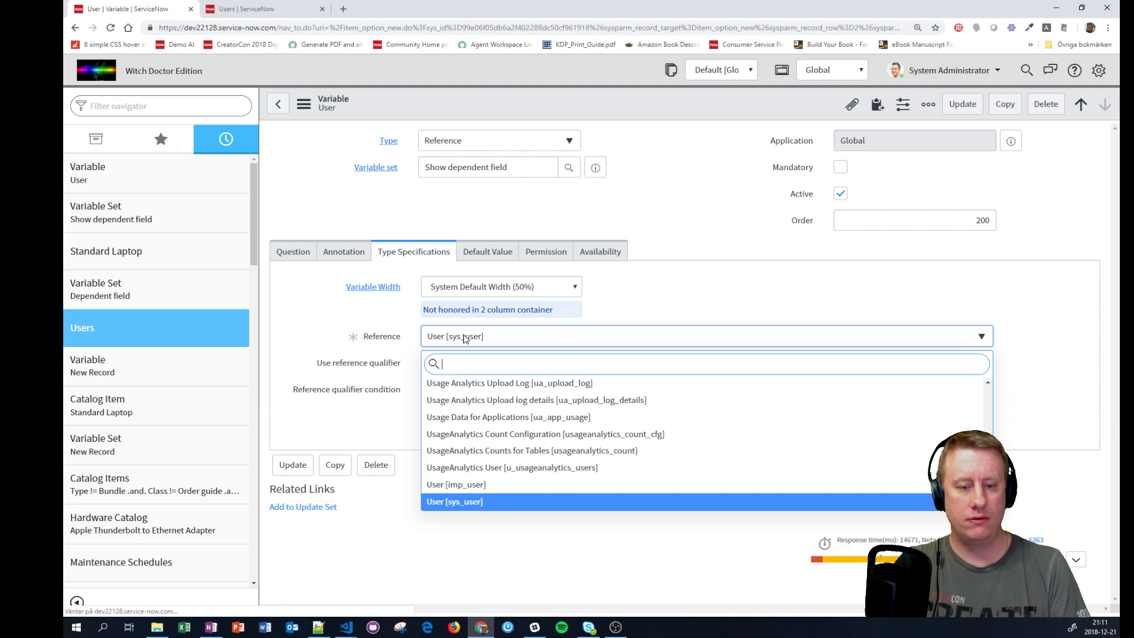
pyautogui.click(463, 369)
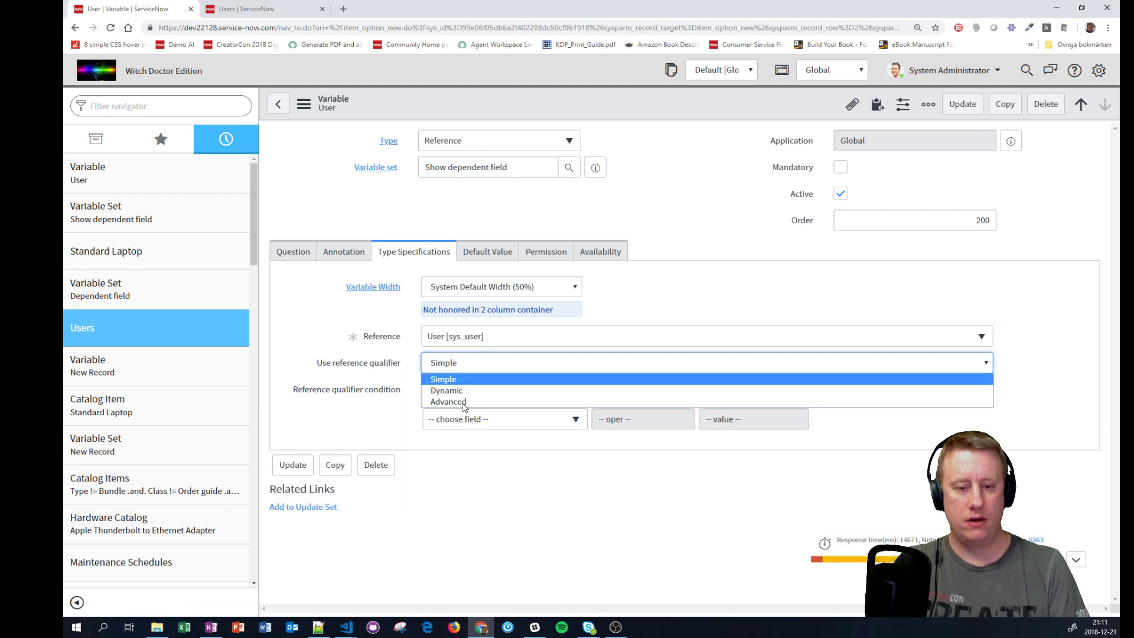
pyautogui.click(448, 402)
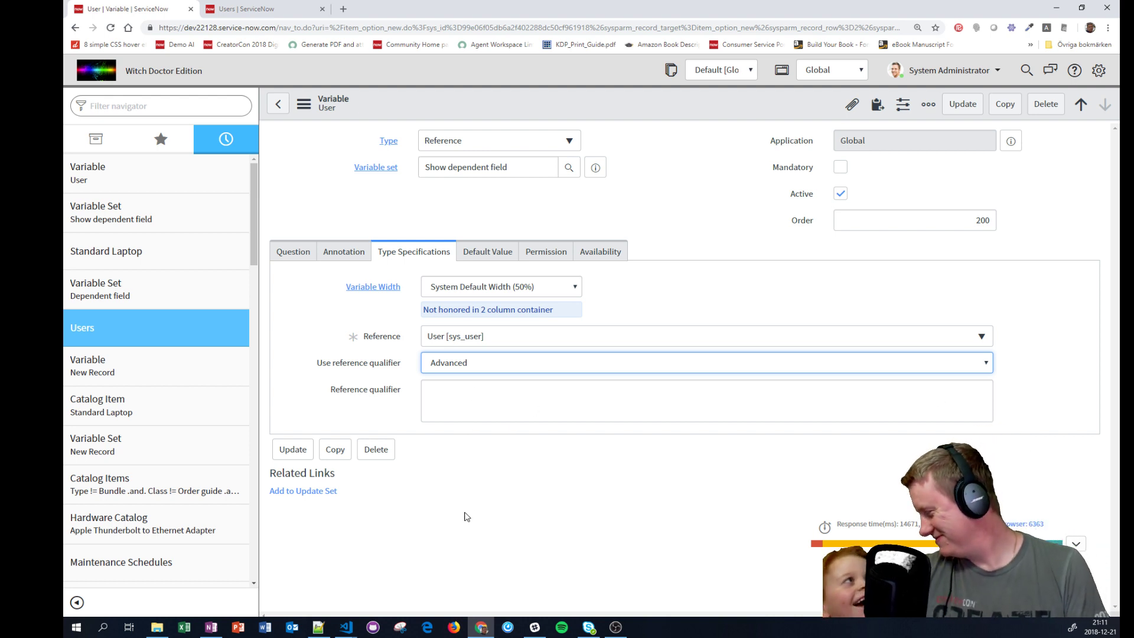
# Enter the qualifier javascript: 'manager=' + current.variables.manager; and update the User variable
pyautogui.click(518, 384)
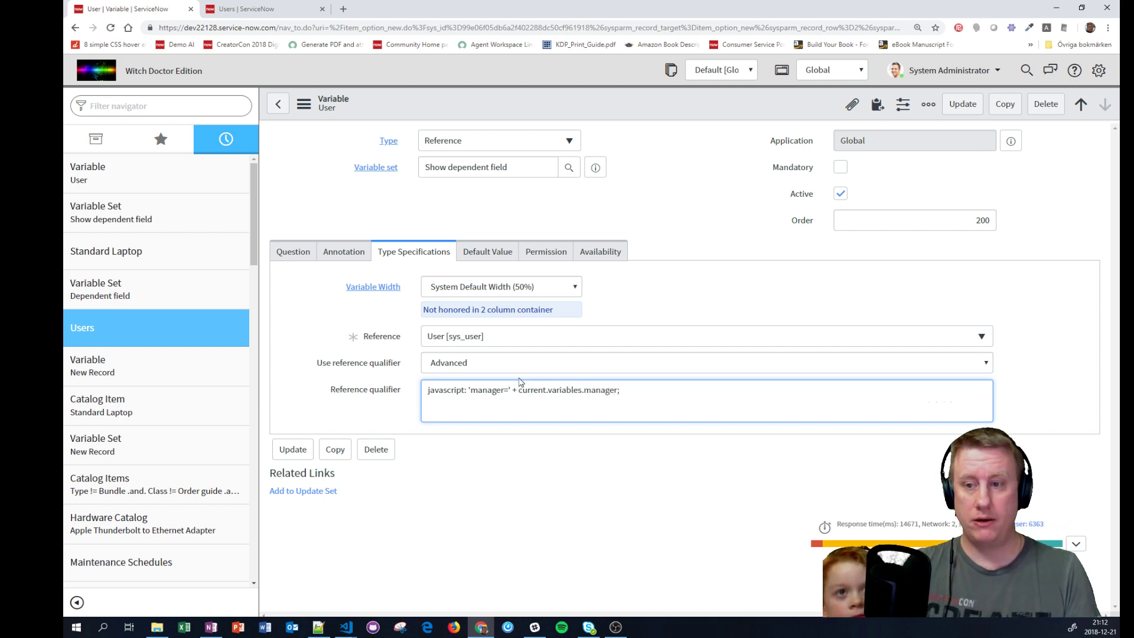
pyautogui.click(963, 103)
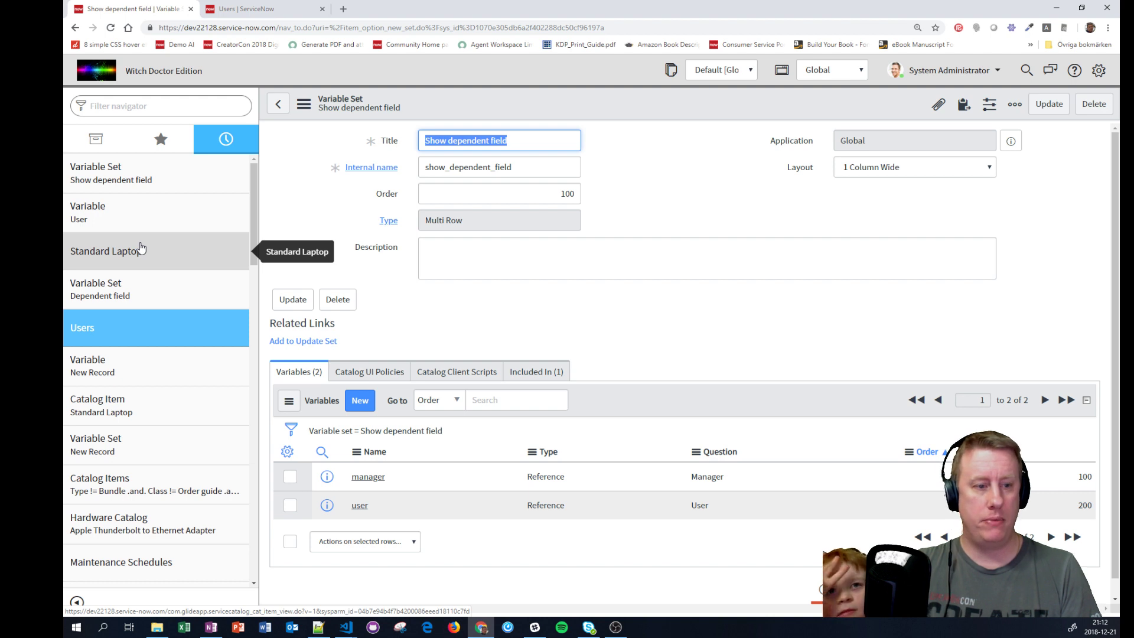
# On Standard Laptop, add a row with the 'ally' manager and check the filtered User list
pyautogui.click(141, 248)
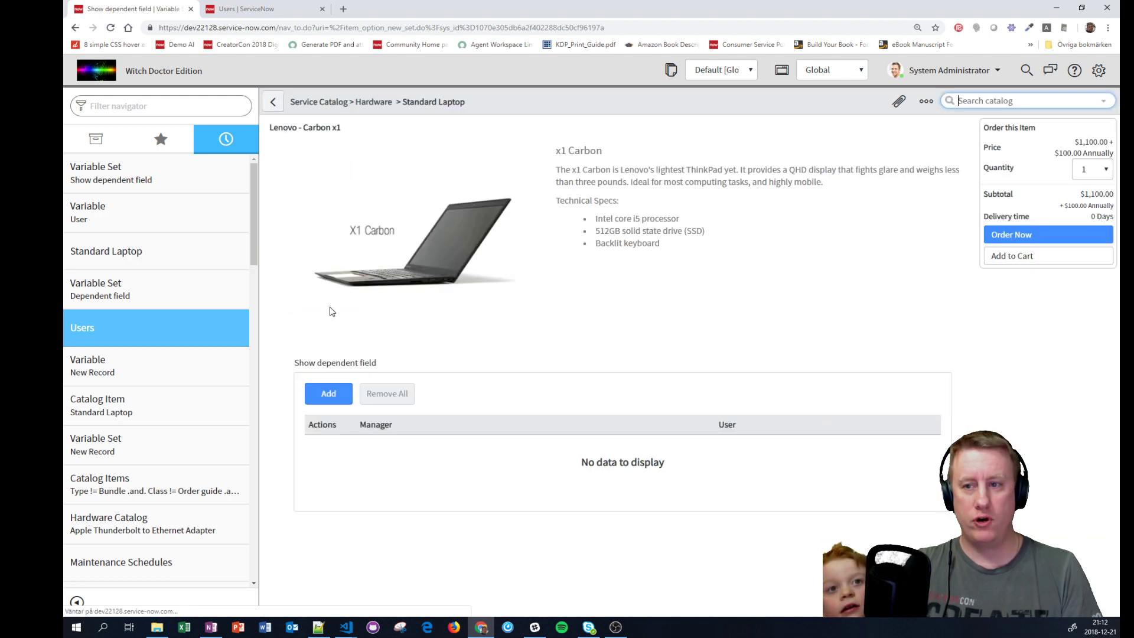
pyautogui.click(333, 394)
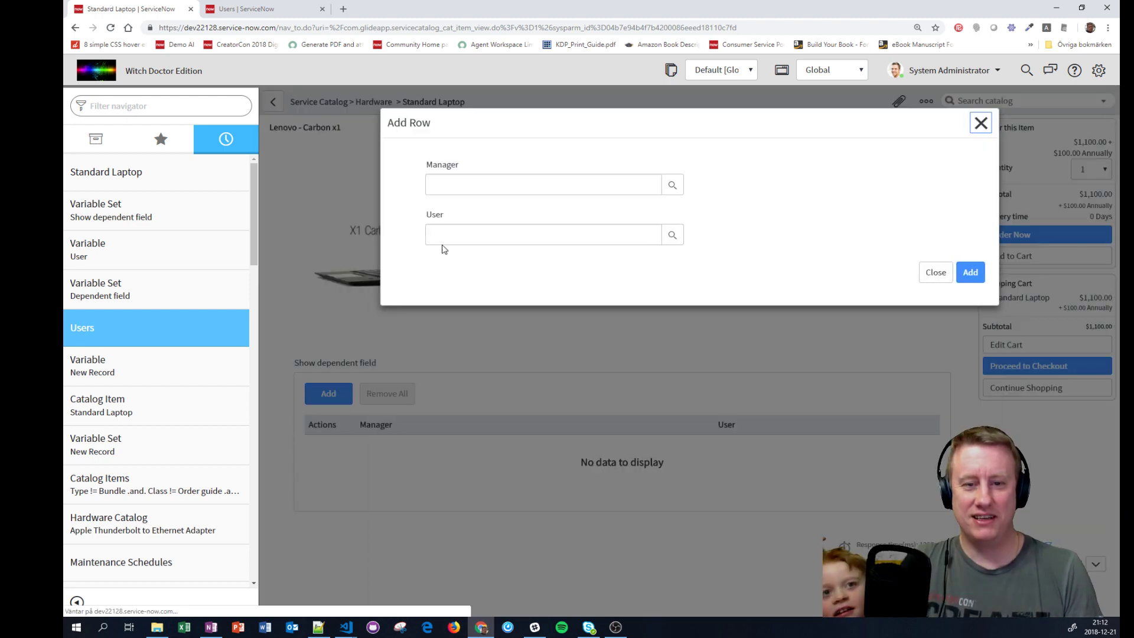
pyautogui.write('a')
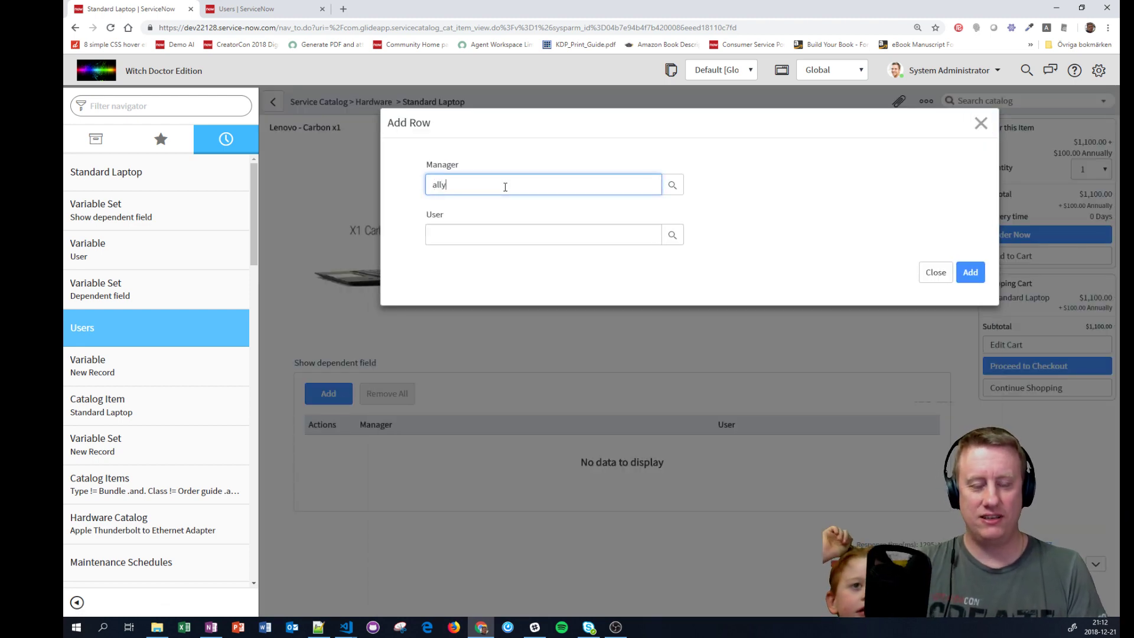
pyautogui.write('lly')
pyautogui.click(495, 216)
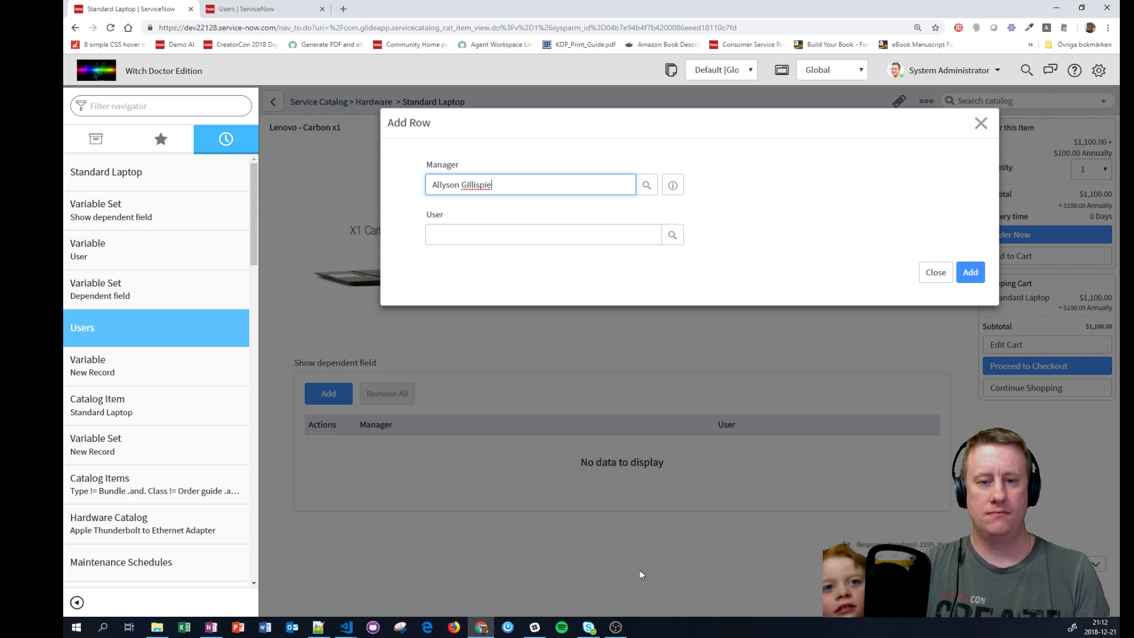
pyautogui.click(673, 236)
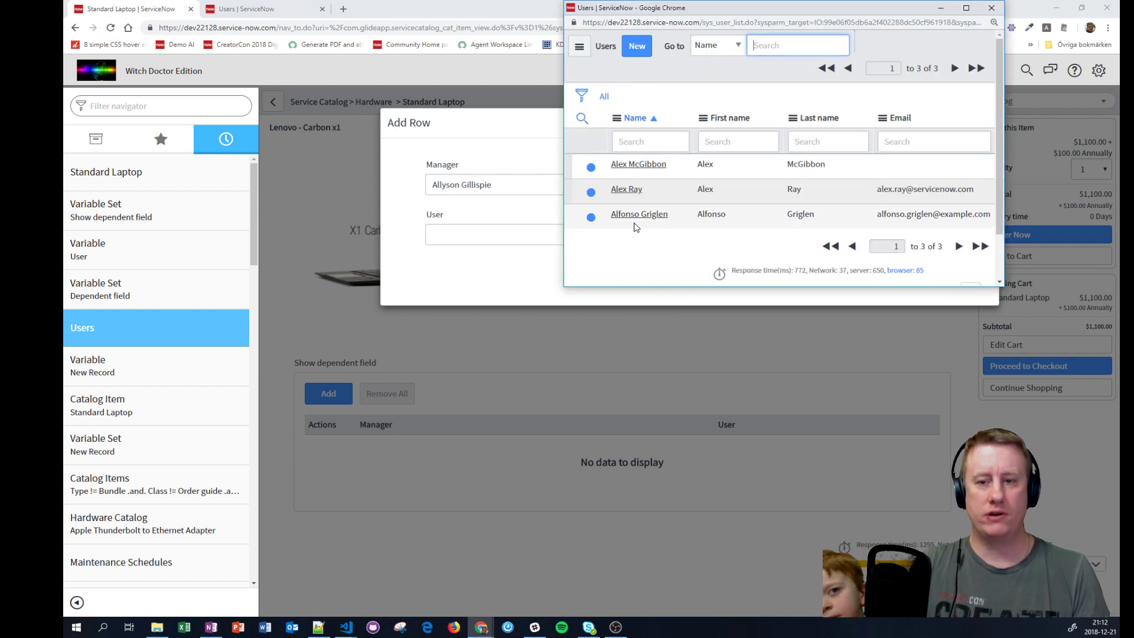
pyautogui.click(992, 8)
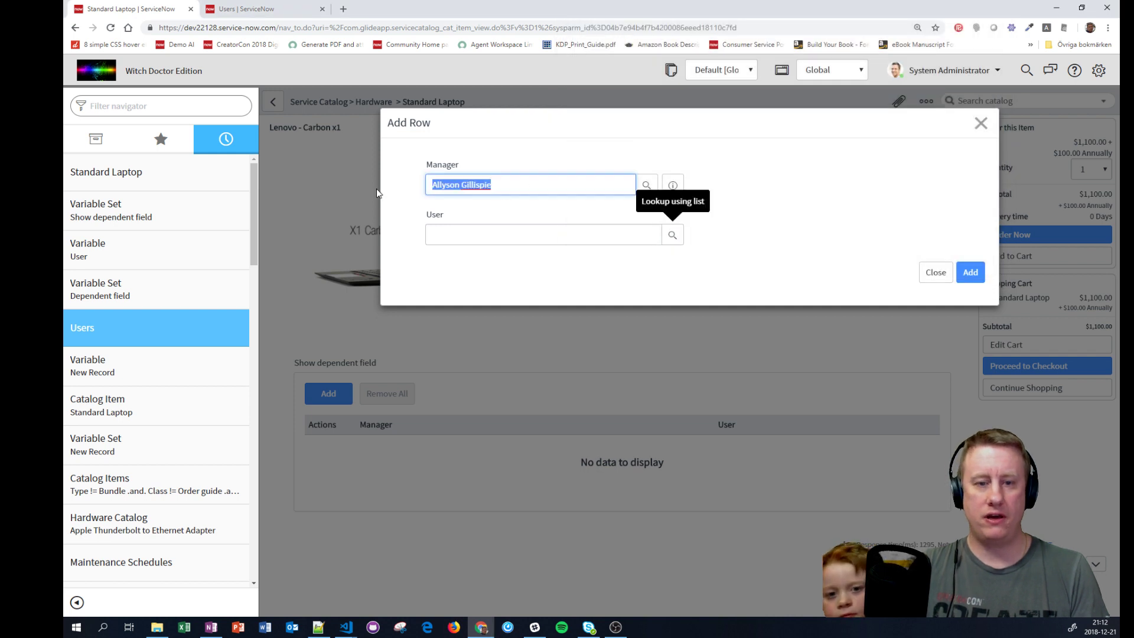
# Switch the Manager to System Administrator, review the User lookup, and close without adding
pyautogui.write('system ad')
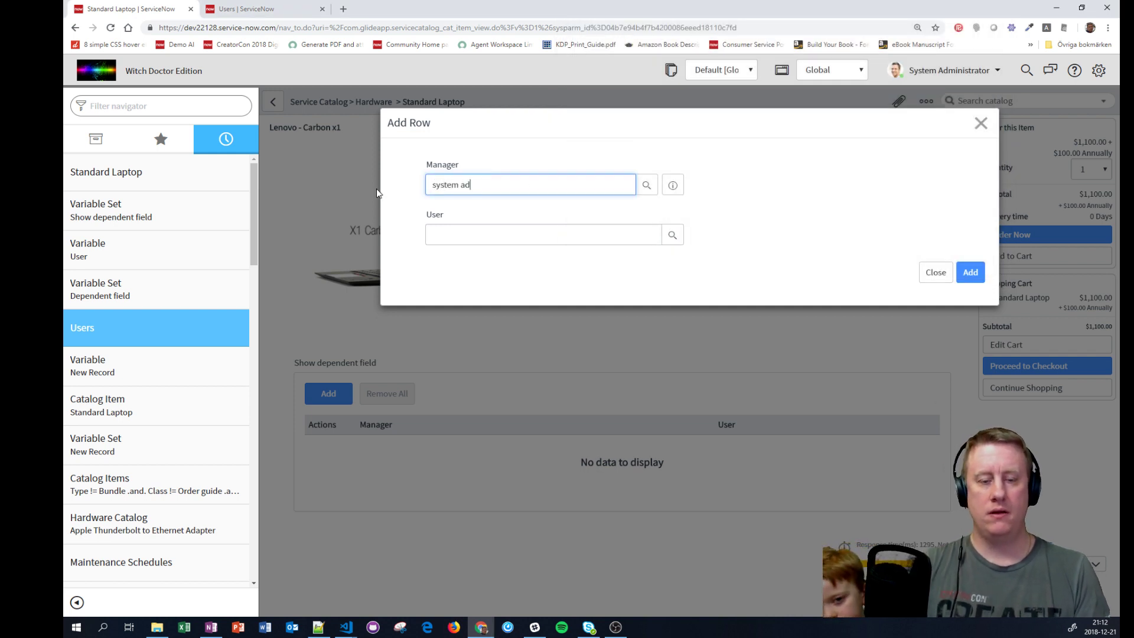
pyautogui.press('Return')
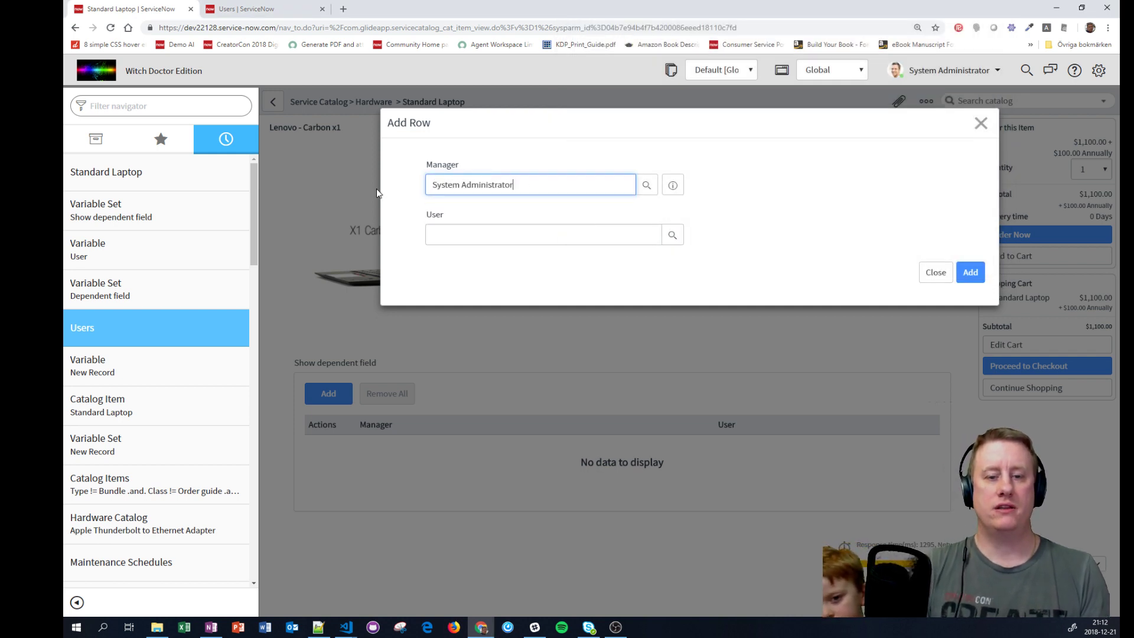
pyautogui.click(671, 236)
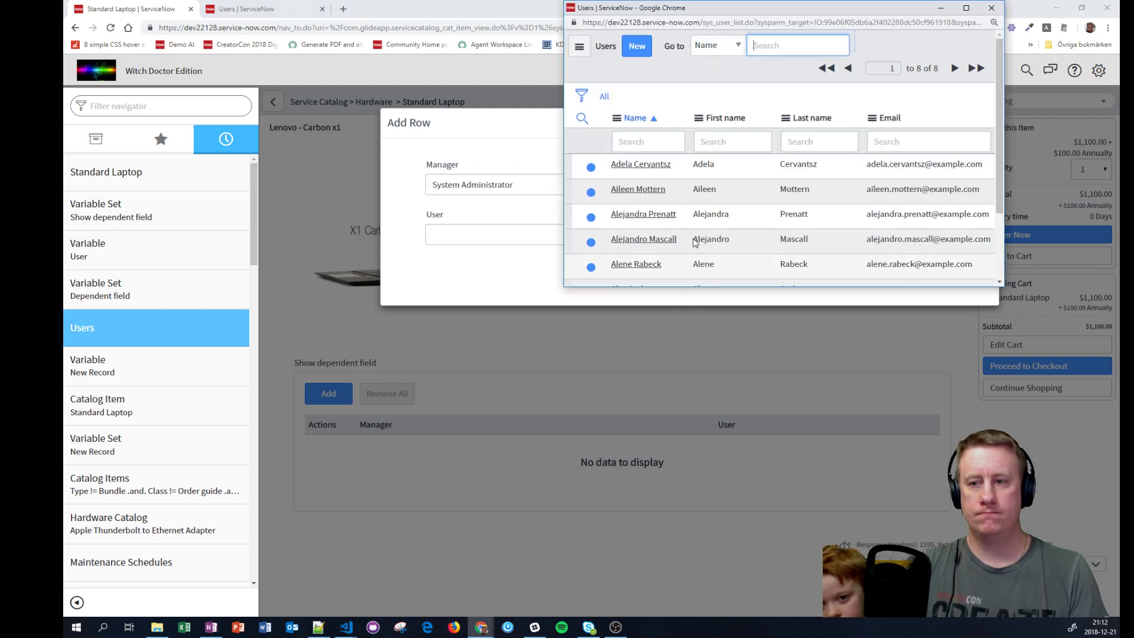
pyautogui.click(991, 8)
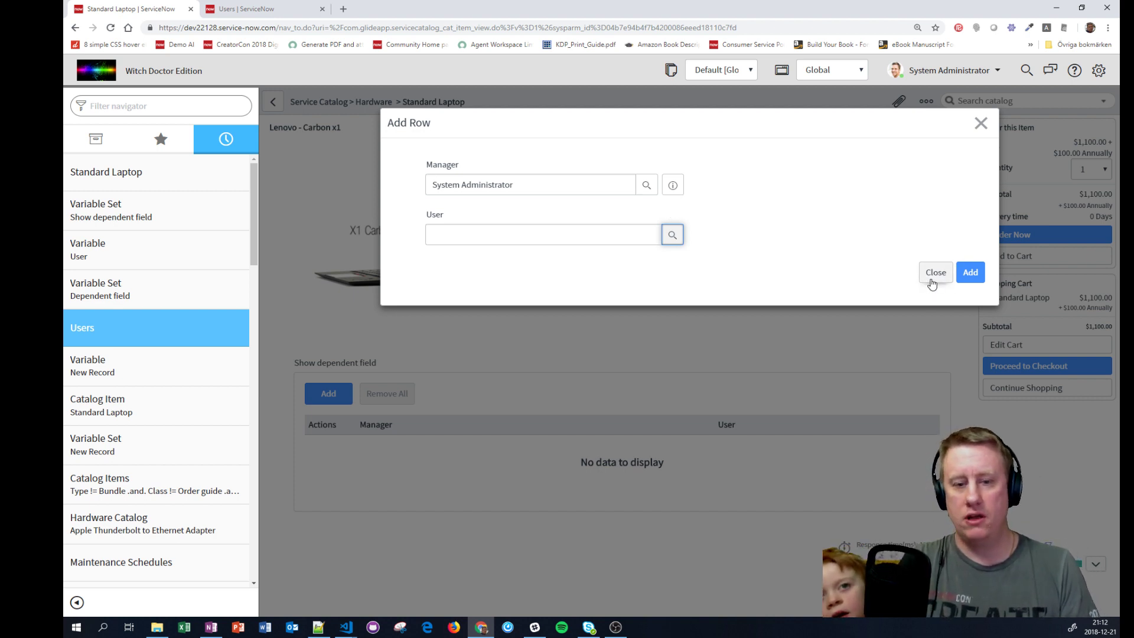
pyautogui.click(934, 272)
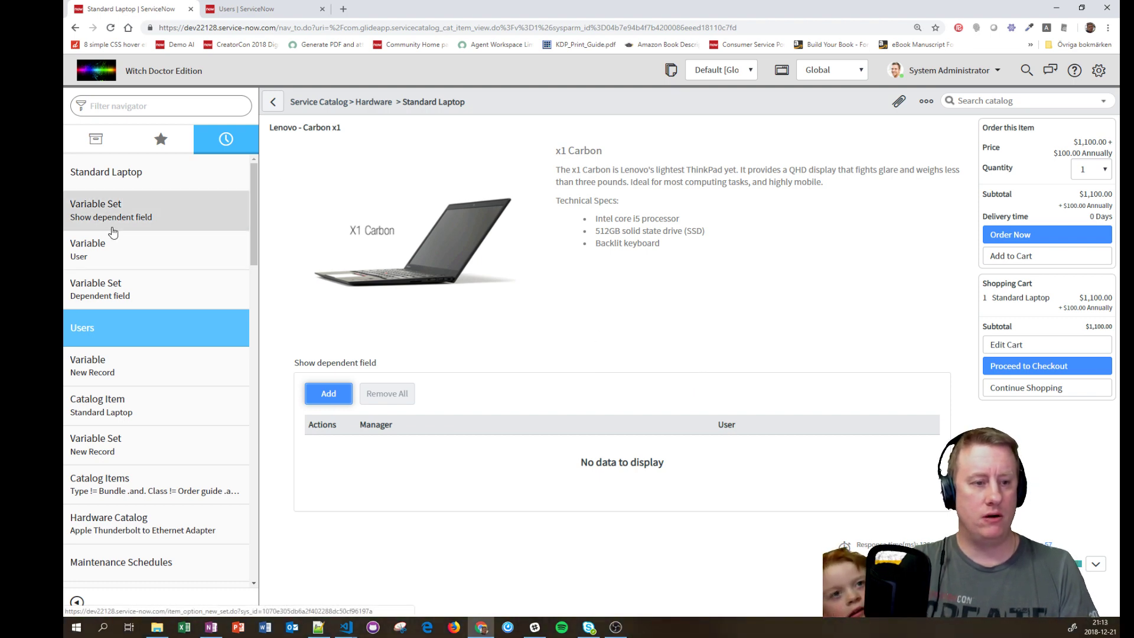
# Reopen the user variable and review its Advanced qualifier's manager field and variable reference
pyautogui.click(130, 223)
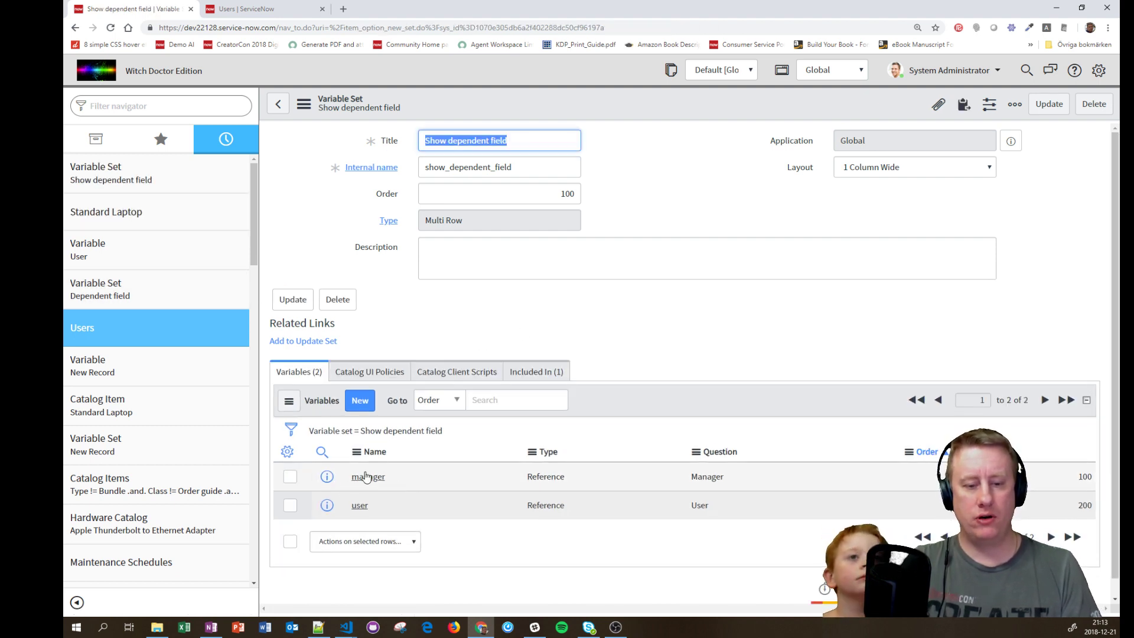
pyautogui.click(361, 505)
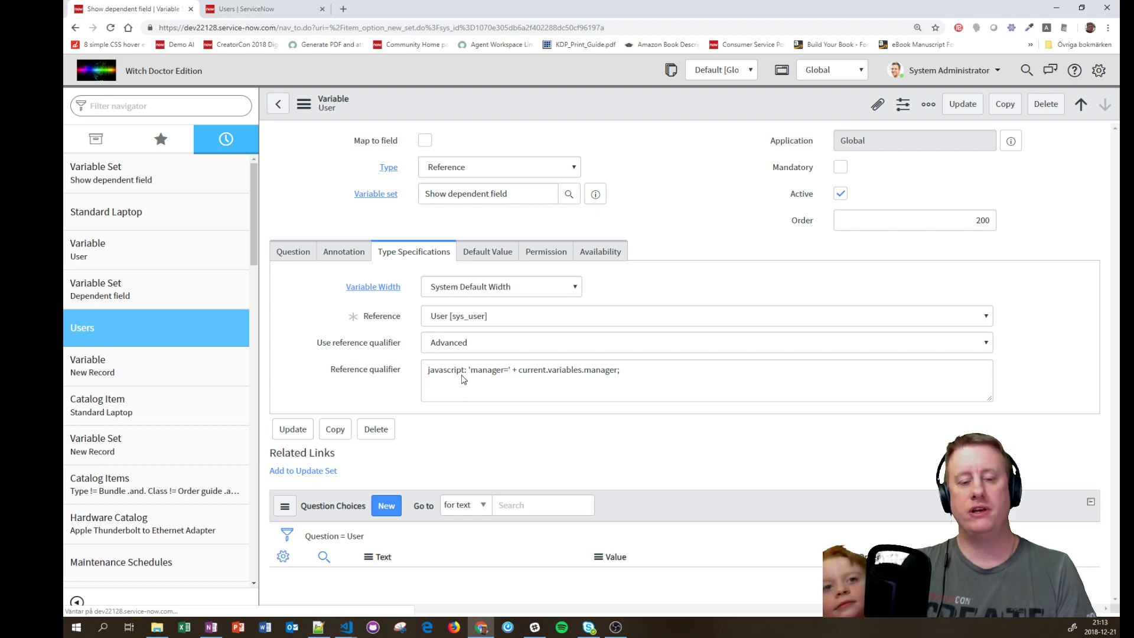
pyautogui.click(489, 369)
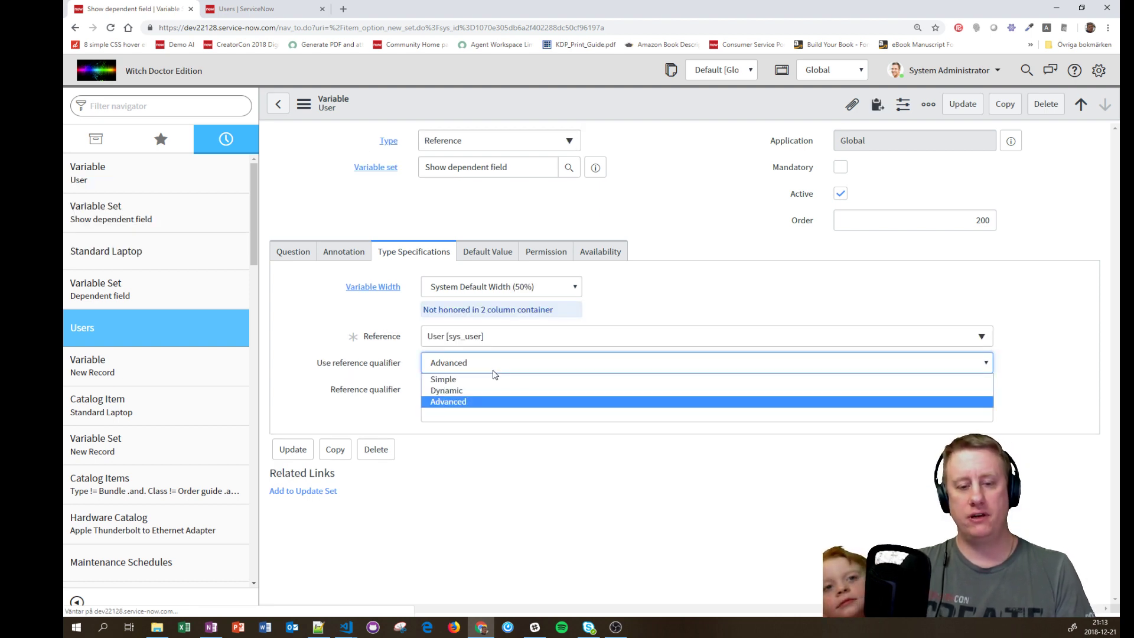
pyautogui.click(470, 395)
pyautogui.moveTo(471, 393); pyautogui.dragTo(502, 394)
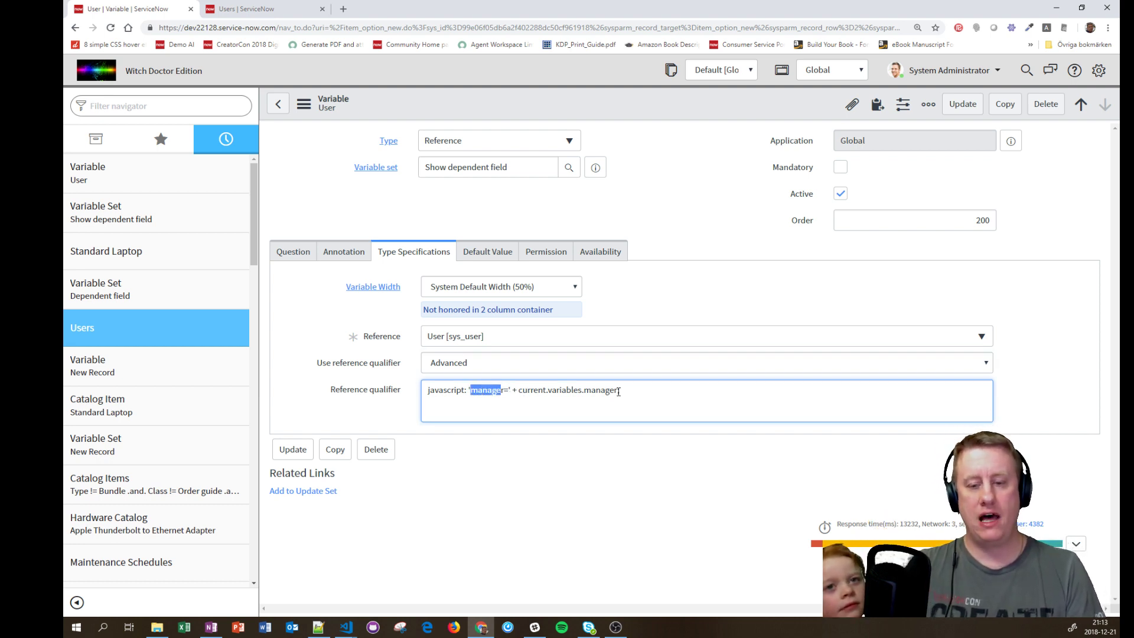
pyautogui.moveTo(619, 391); pyautogui.dragTo(582, 398)
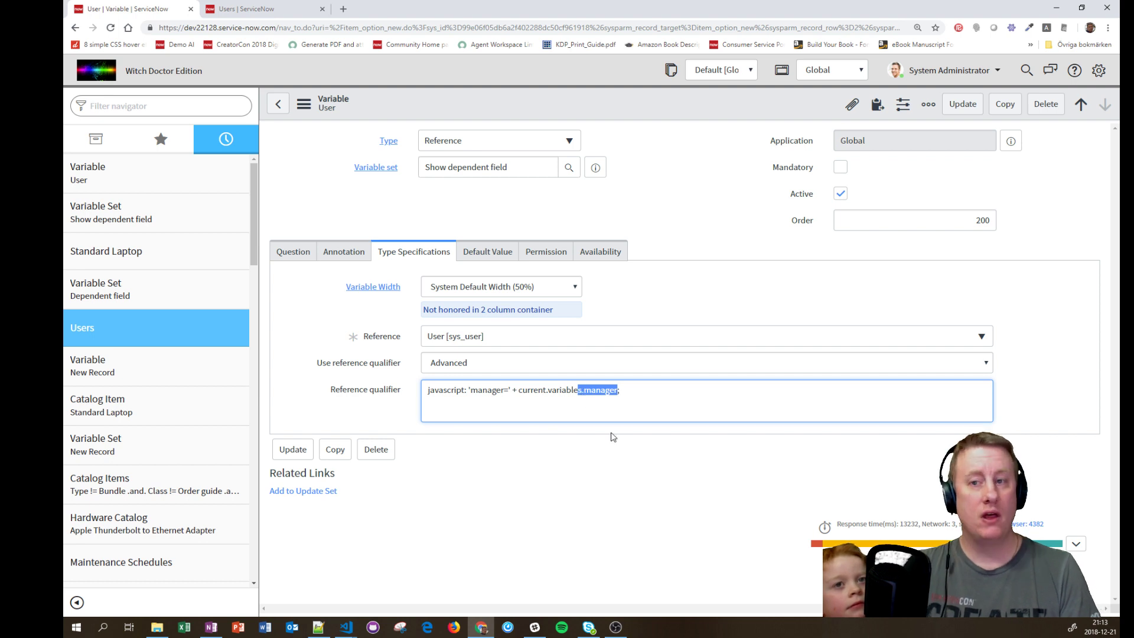